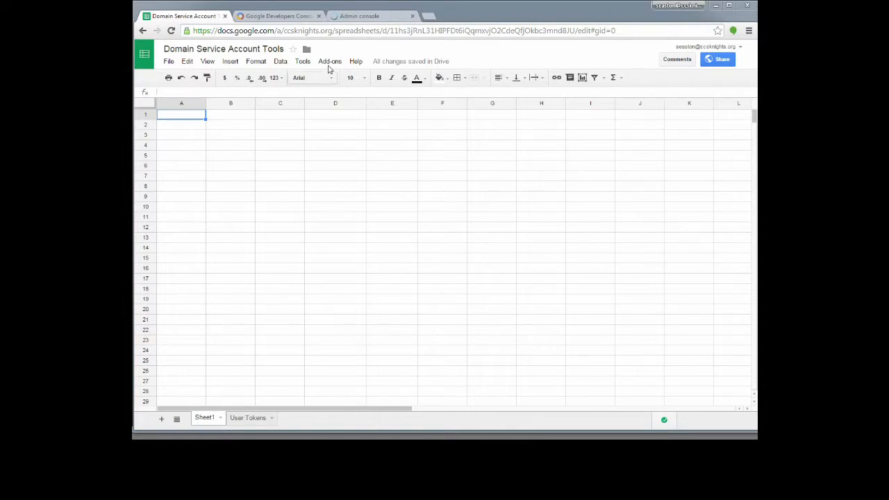
Look through the Domain Service Account Tools add-on submenus, then switch to the Developers Console tab.
left_click(329, 62)
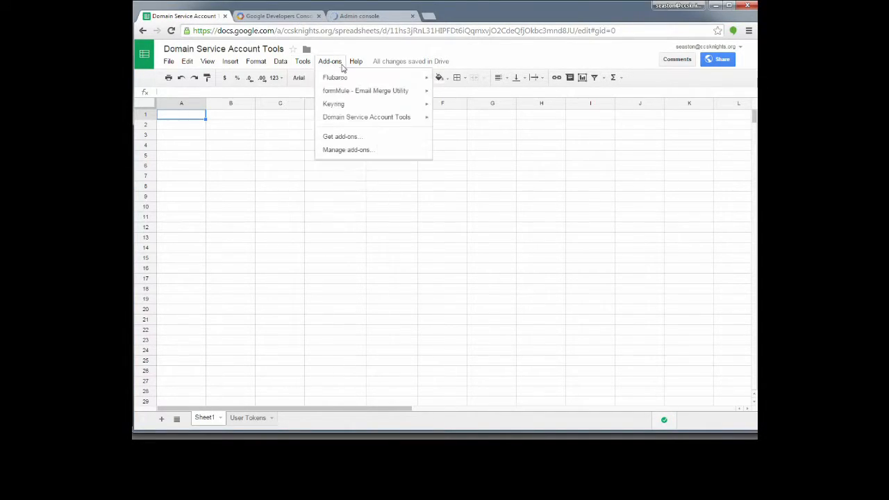
mouse_move(362, 118)
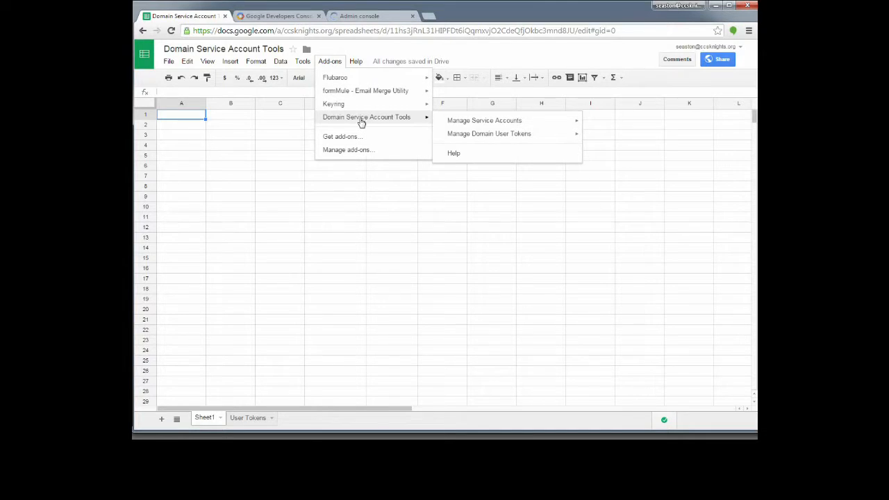
mouse_move(484, 124)
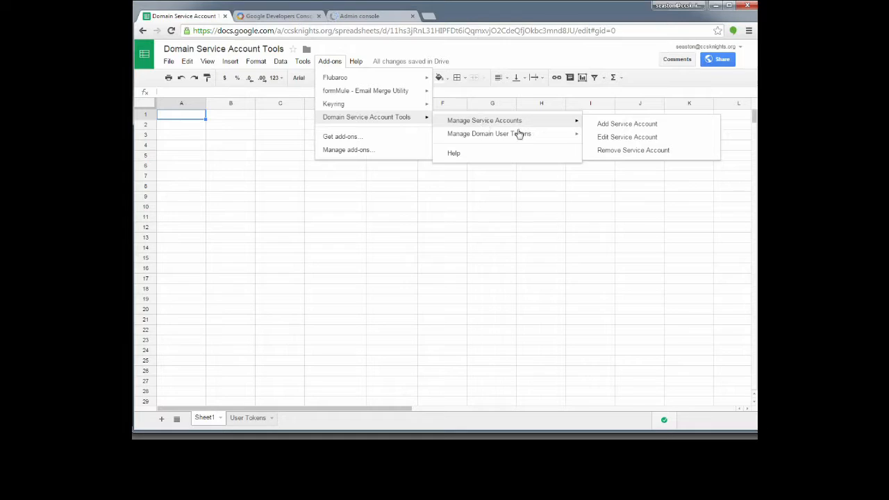
mouse_move(512, 141)
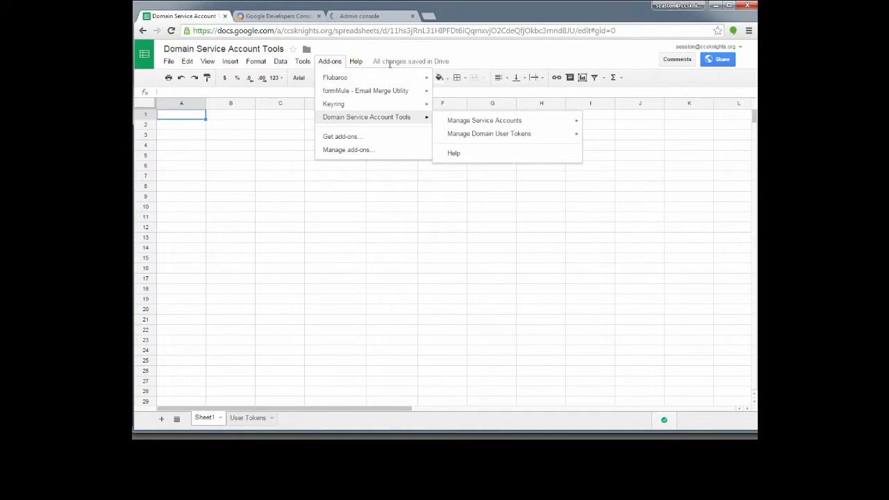
left_click(277, 16)
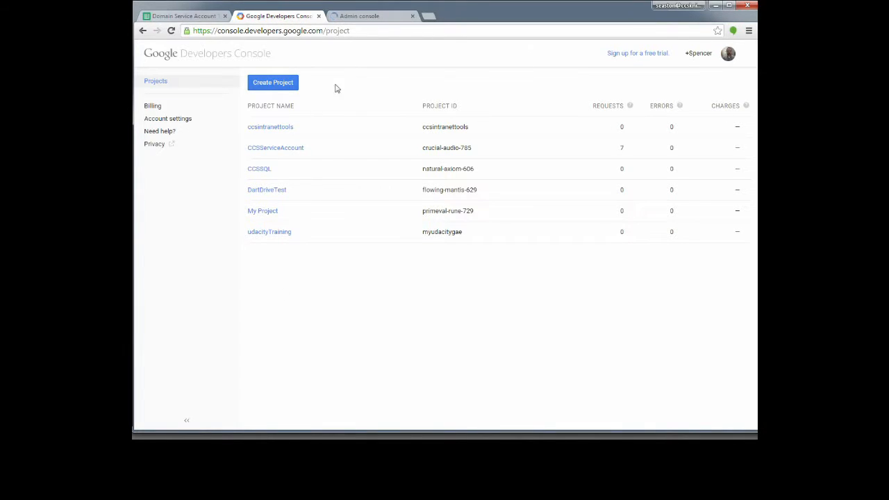
Create a new Developers Console project named 'Test service account'.
left_click(270, 86)
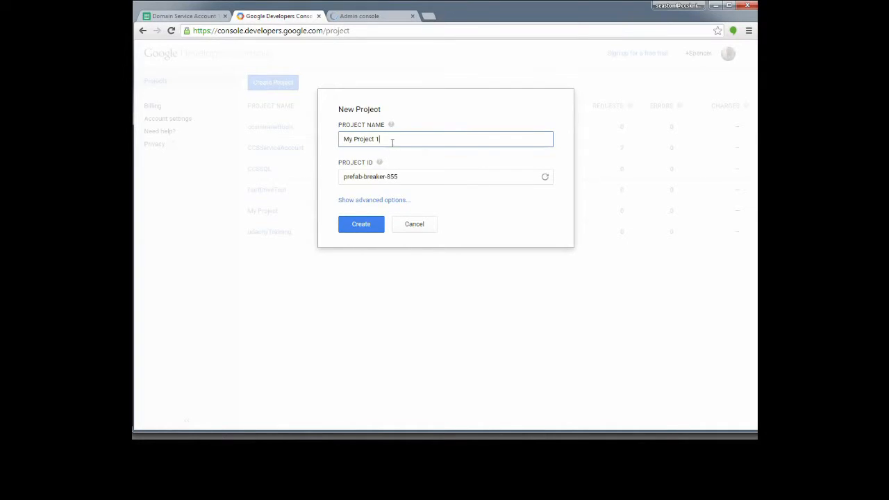
left_click_drag(390, 145, 251, 147)
type("Test")
key("BackSpace")
key("BackSpace")
key("BackSpace")
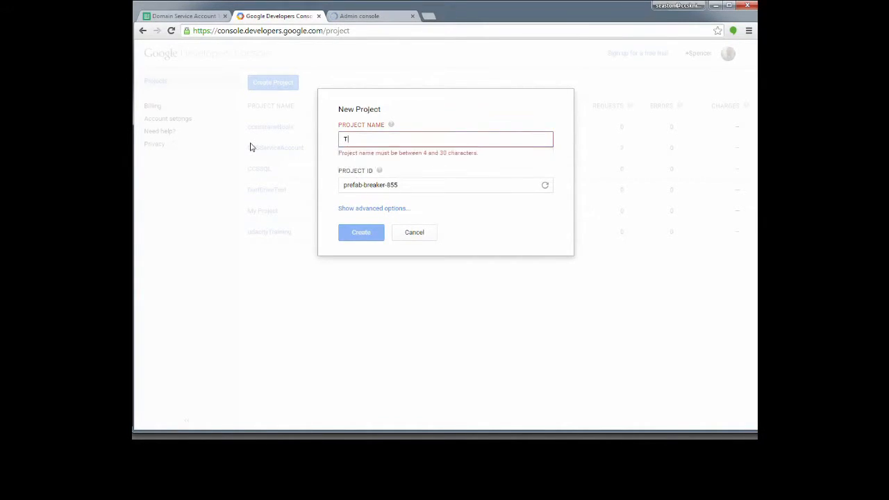
type("est service account")
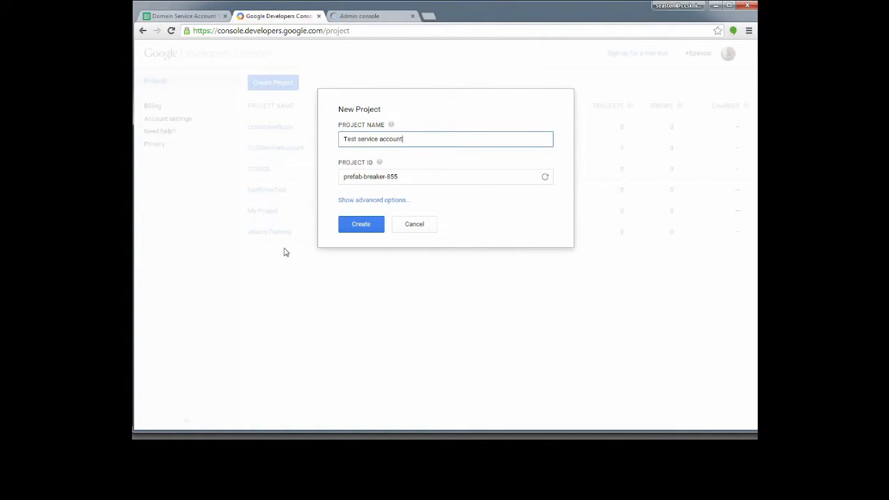
left_click(367, 224)
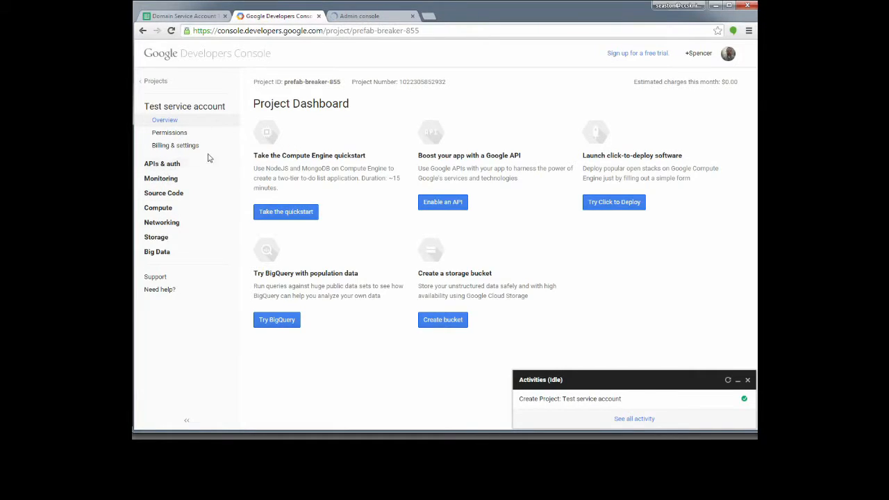
Under APIs & auth > Credentials, create a Service account client ID and acknowledge the new key pair notice.
left_click(170, 165)
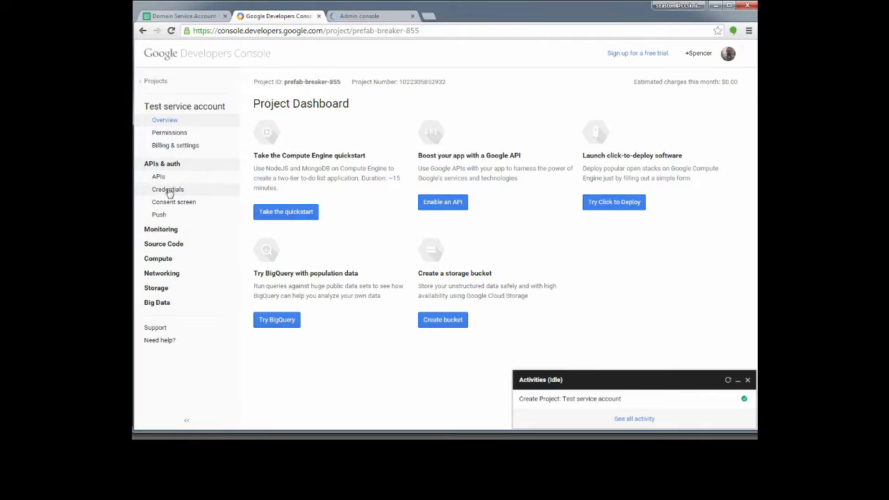
left_click(167, 190)
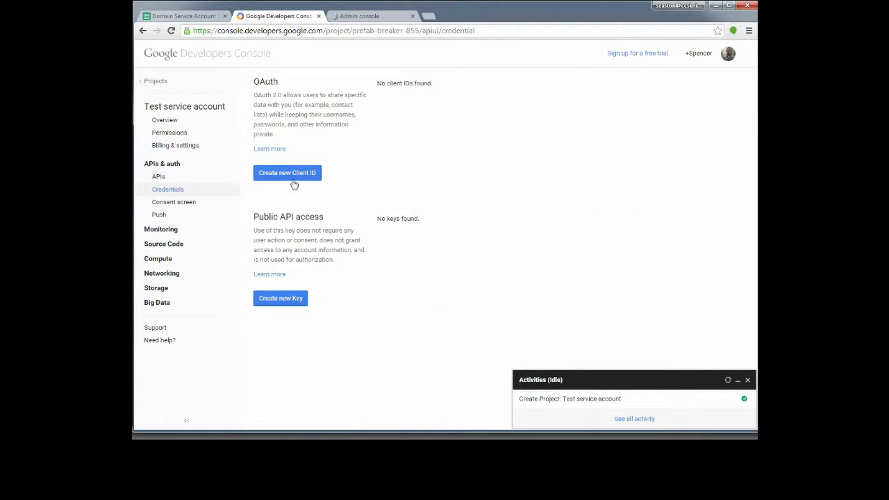
left_click(288, 175)
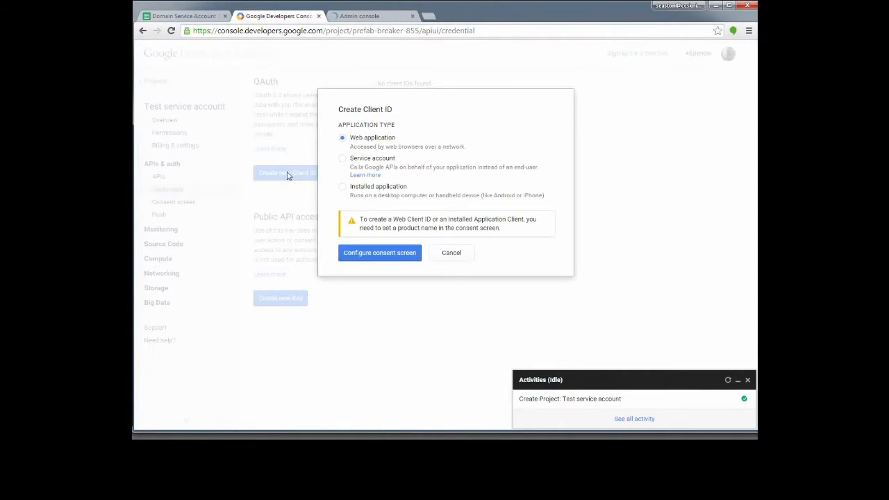
left_click(343, 159)
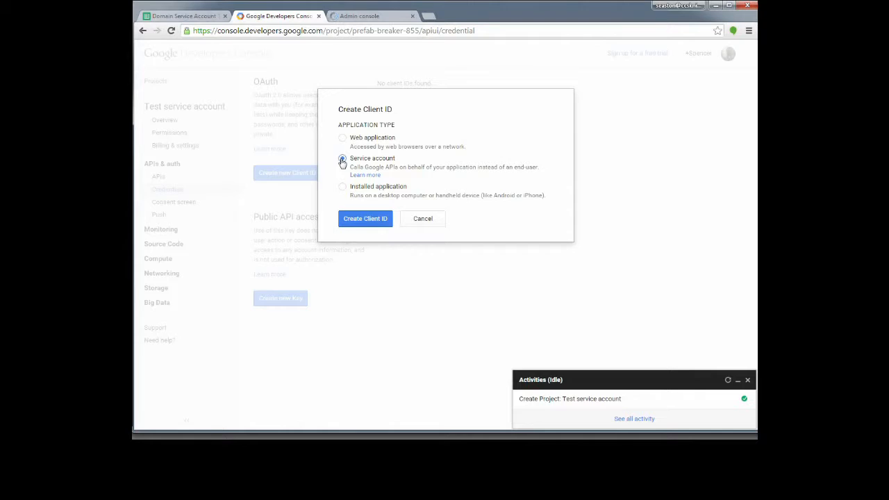
left_click(361, 221)
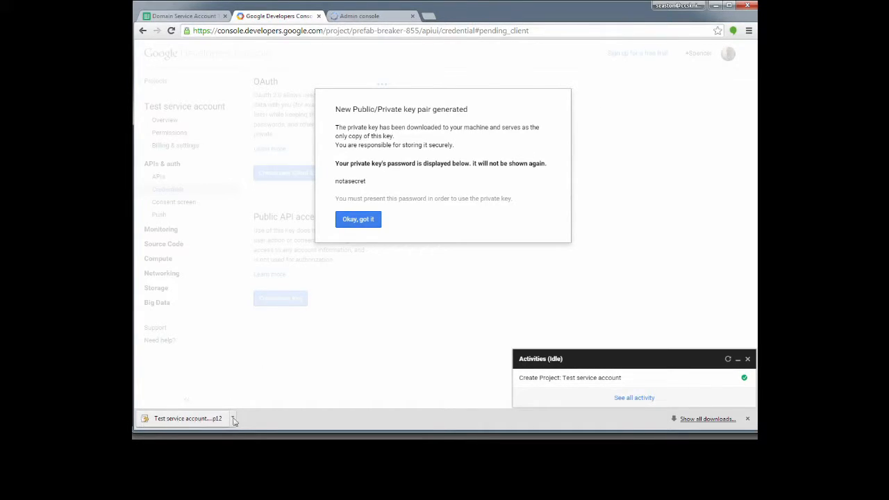
left_click(359, 222)
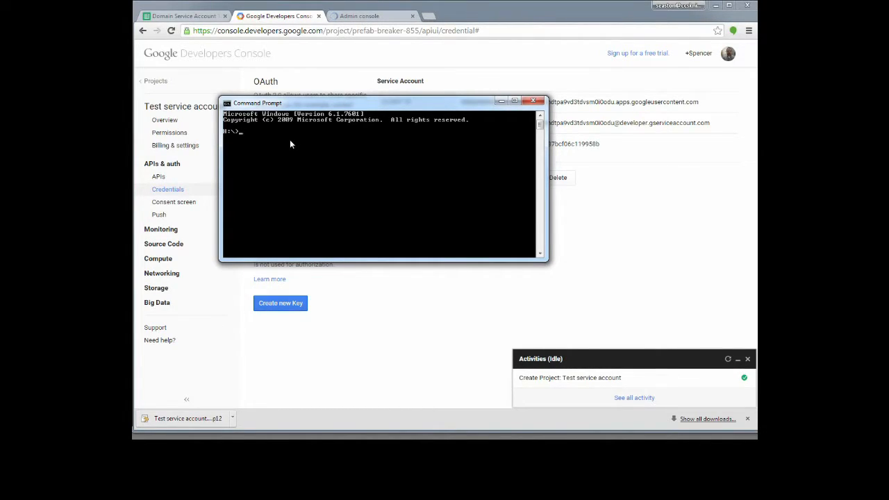
Go to the user's Downloads folder on drive C: and list the .p12 files with dir *.p12.
type("c:")
key("Return")
type("cd Users\\seaston\\Downloads")
key("Return")
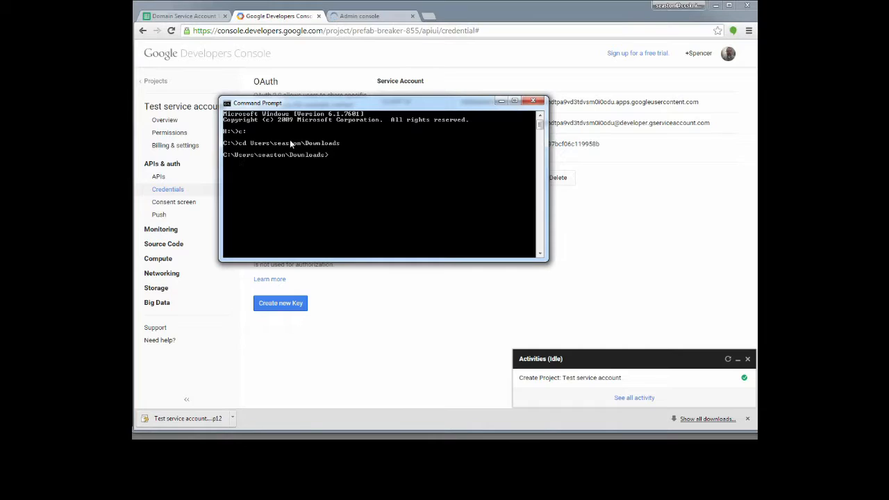
type("dir *.p12")
key("Return")
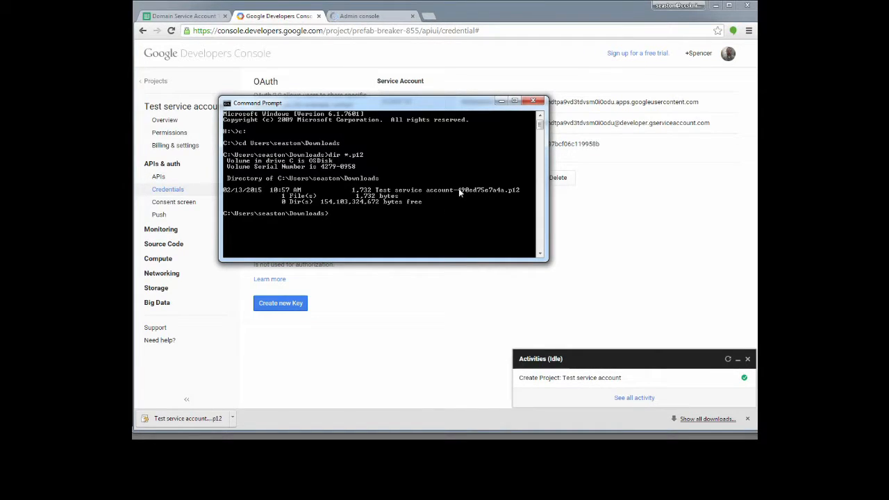
Reposition and resize the Command Prompt window so the service account details stay visible.
left_click_drag(424, 106, 456, 115)
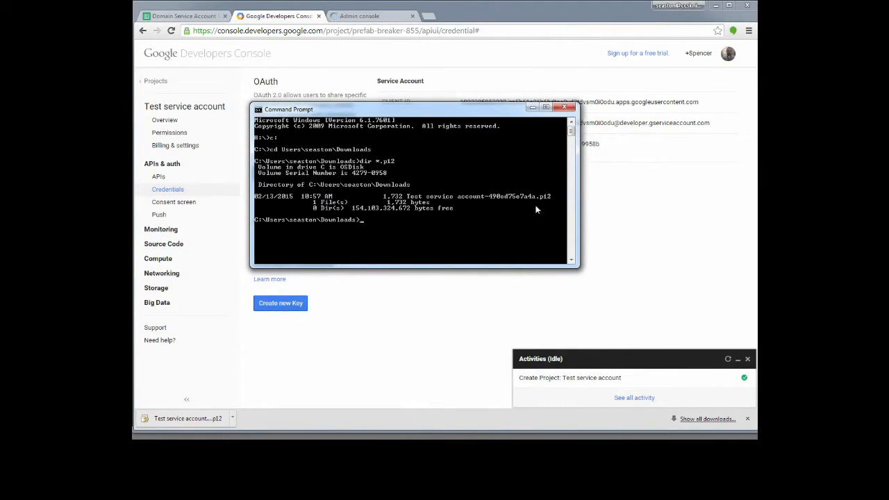
left_click_drag(507, 104, 519, 202)
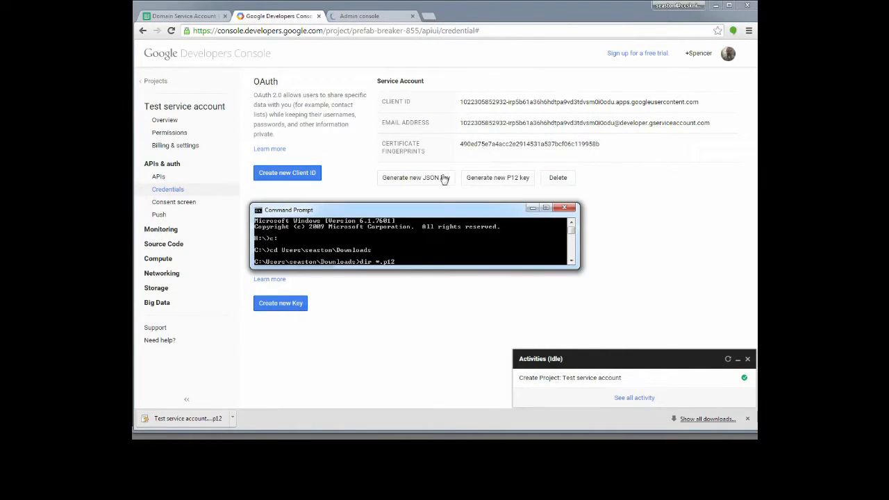
left_click_drag(445, 204, 440, 112)
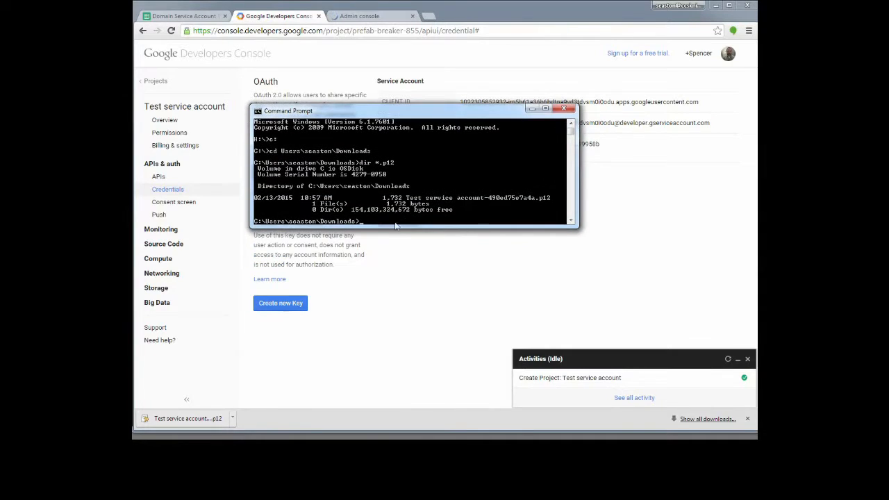
left_click_drag(573, 226, 577, 281)
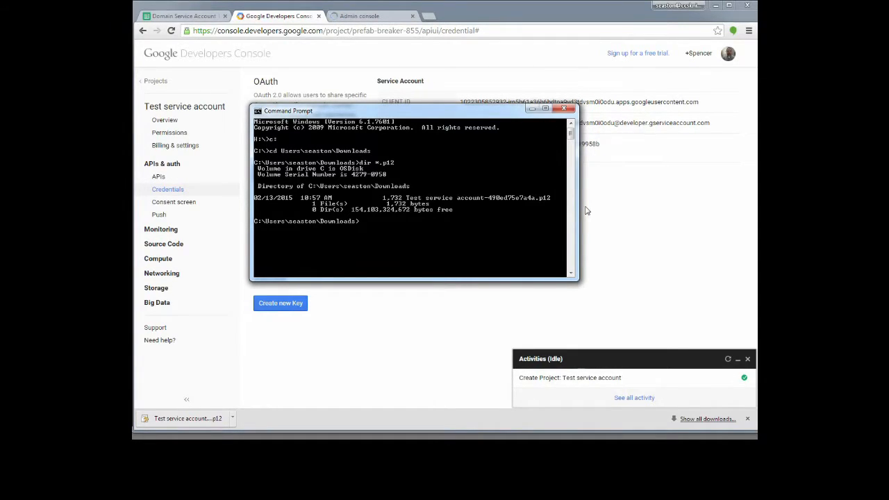
Convert the .p12 key to unencrypted TSA.pem with openssl pkcs12 -nodes, then confirm it via dir *.pem.
type("openssl pk")
type("cs12")
type(" -in")
type(" Test Ser")
type("vice ac")
type("coun")
key("BackSpace")
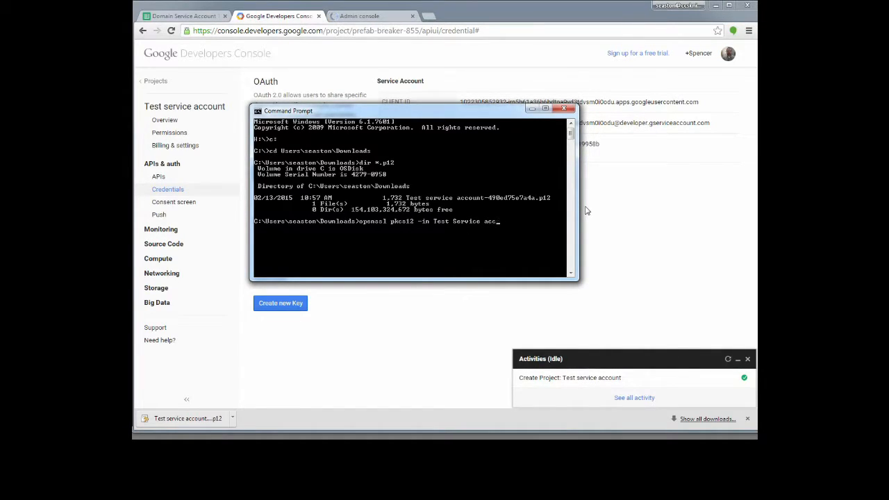
key("BackSpace")
key("BackSpace")
key("BackSpace")
key("BackSpace")
key("BackSpace")
key("BackSpace")
key("BackSpace")
key("BackSpace")
key("BackSpace")
key("BackSpace")
key("BackSpace")
key("BackSpace")
key("BackSpace")
key("BackSpace")
key("Tab")
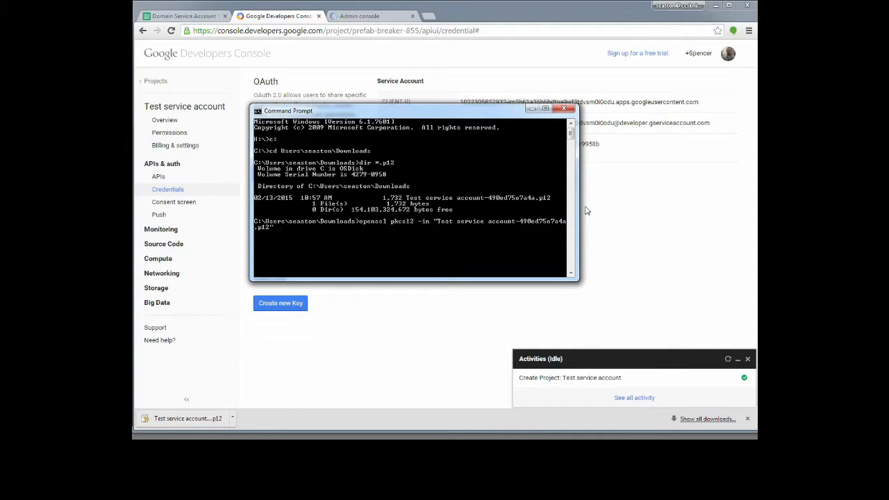
type("out TSA.pem -nodes")
key("Return")
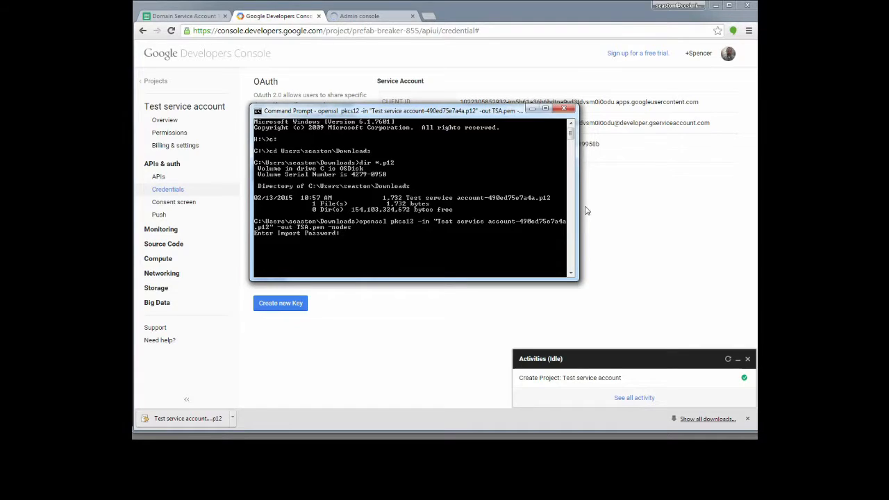
key("Return")
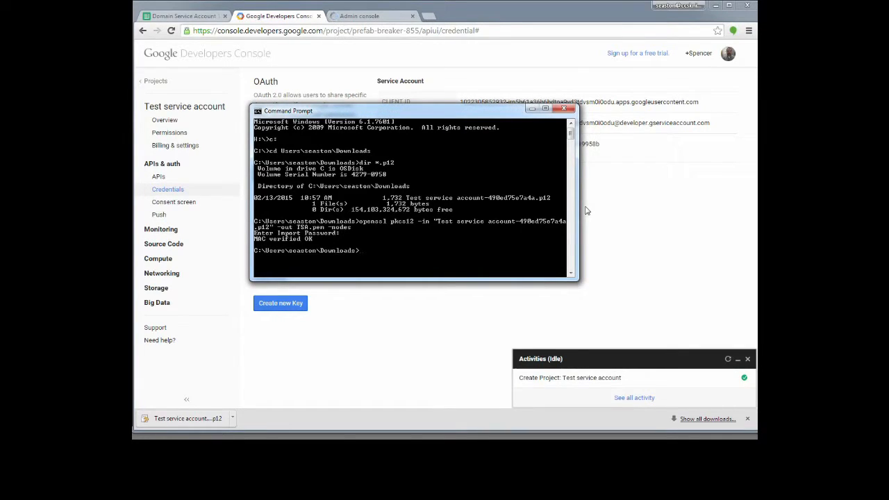
type("dir *.pem")
key("Return")
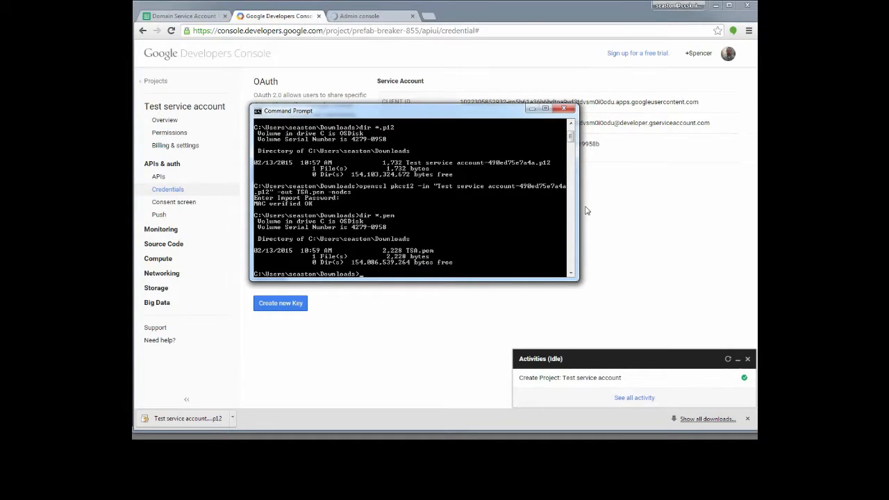
Extract the RSA private key from TSA.pem into tsaRSA.key with openssl rsa.
type("openss")
type("l rs")
type("a ")
type("-in")
type(" rsa")
key("Tab")
key("BackSpace")
key("BackSpace")
key("BackSpace")
key("BackSpace")
key("BackSpace")
key("BackSpace")
key("BackSpace")
key("BackSpace")
key("BackSpace")
key("BackSpace")
key("BackSpace")
key("BackSpace")
key("BackSpace")
key("BackSpace")
key("BackSpace")
key("BackSpace")
key("BackSpace")
key("BackSpace")
key("BackSpace")
type("tsa")
key("Tab")
type("-out tsa")
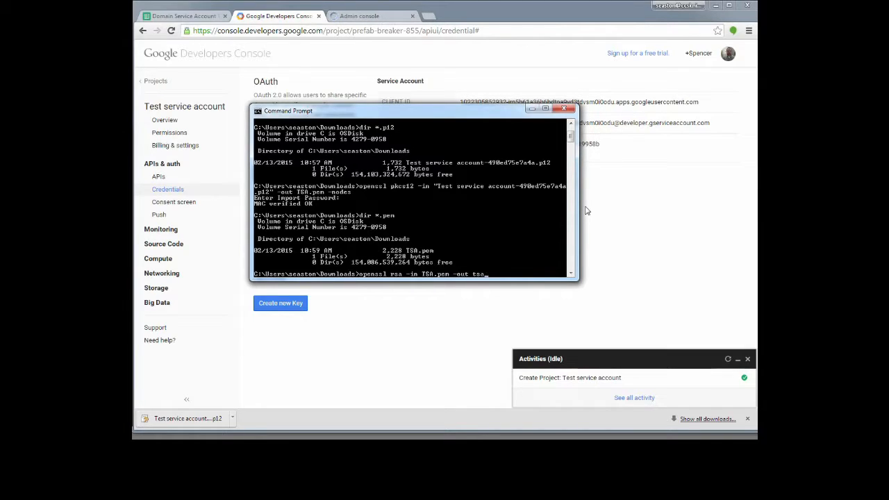
type("RSA.key")
key("Return")
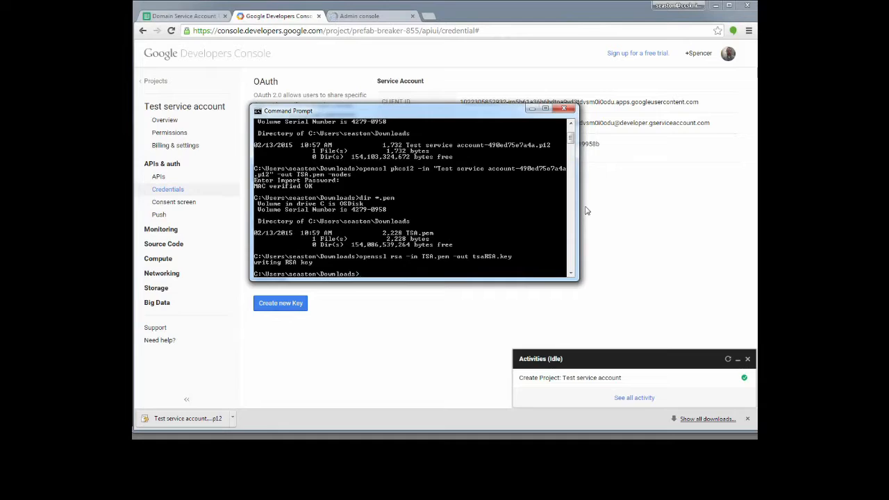
Print tsaRSA.key with 'type tsaRSA.key', move the key window aside, and close the terminal.
type("type tsaRSA.key")
key("Return")
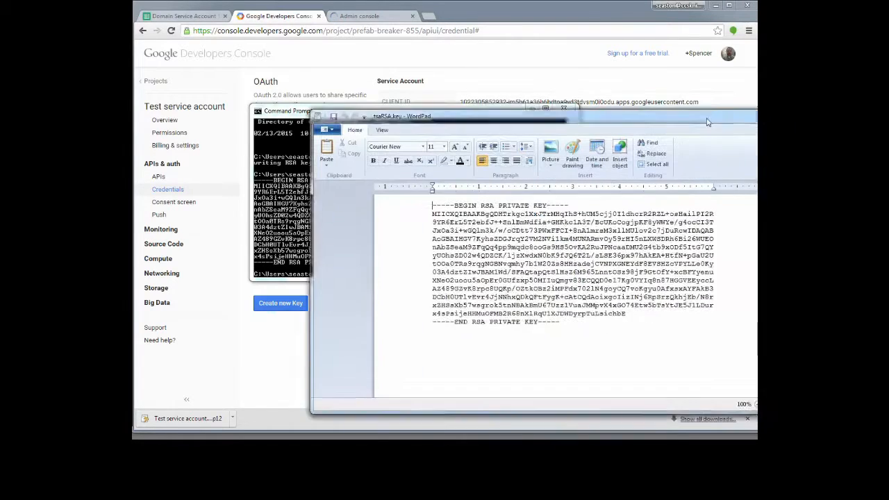
left_click_drag(707, 113, 634, 90)
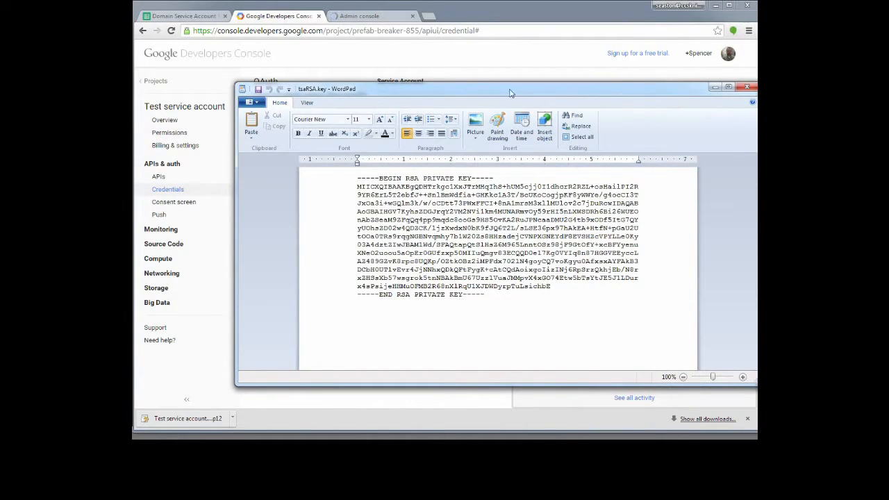
left_click_drag(509, 91, 684, 150)
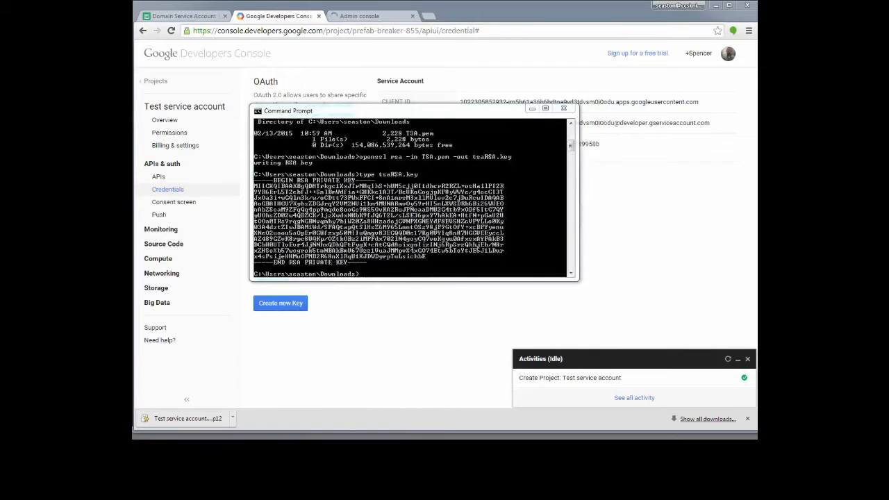
left_click(563, 108)
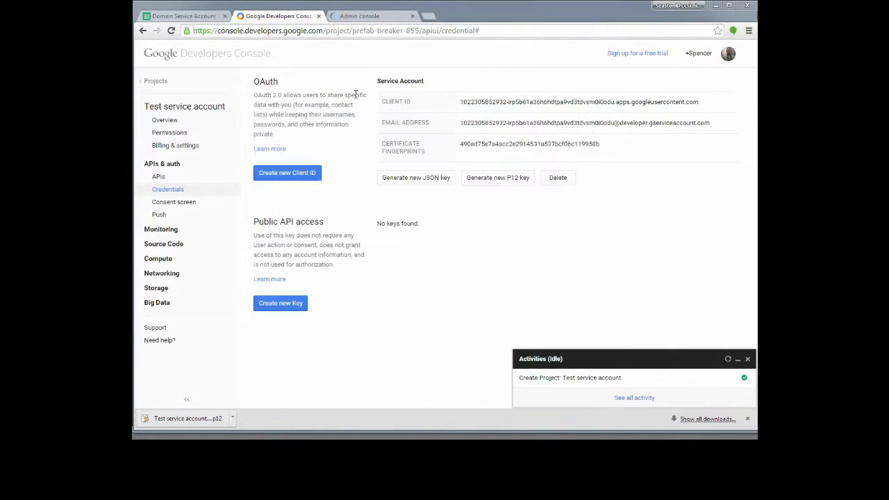
In the Admin console, go to Security, show more options, and expand Advanced settings.
left_click(359, 17)
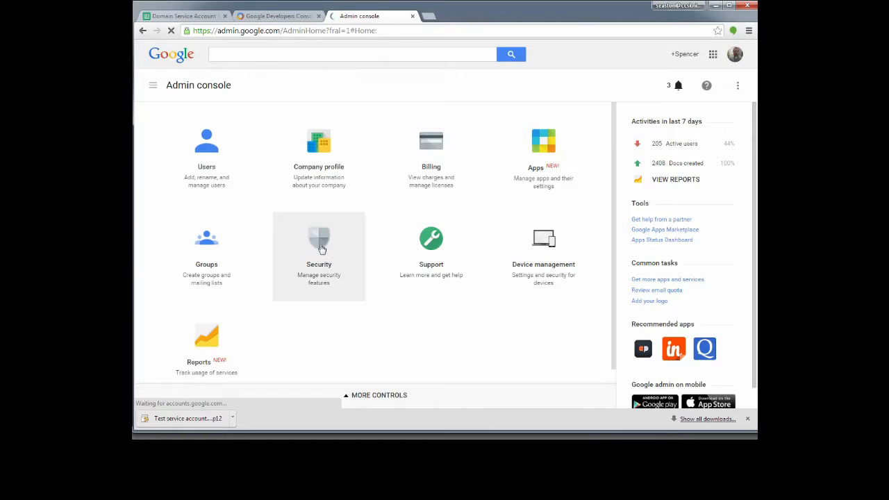
left_click(318, 257)
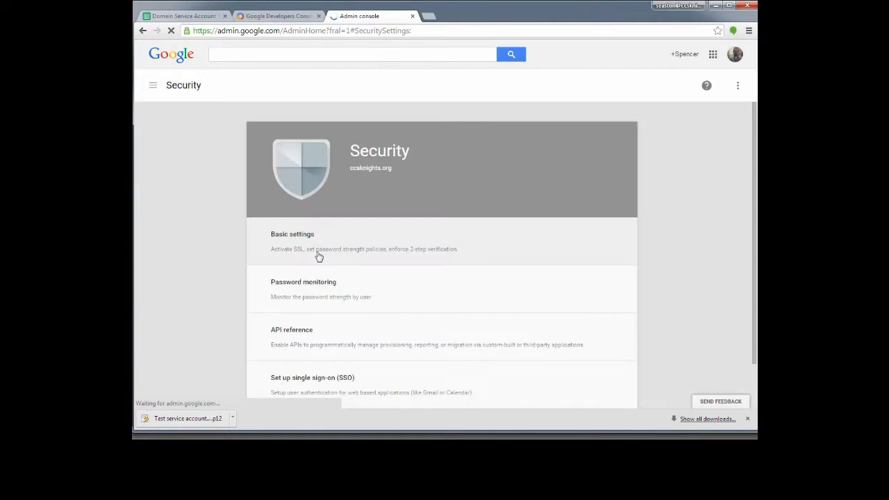
scroll(235, 254, "down", 1)
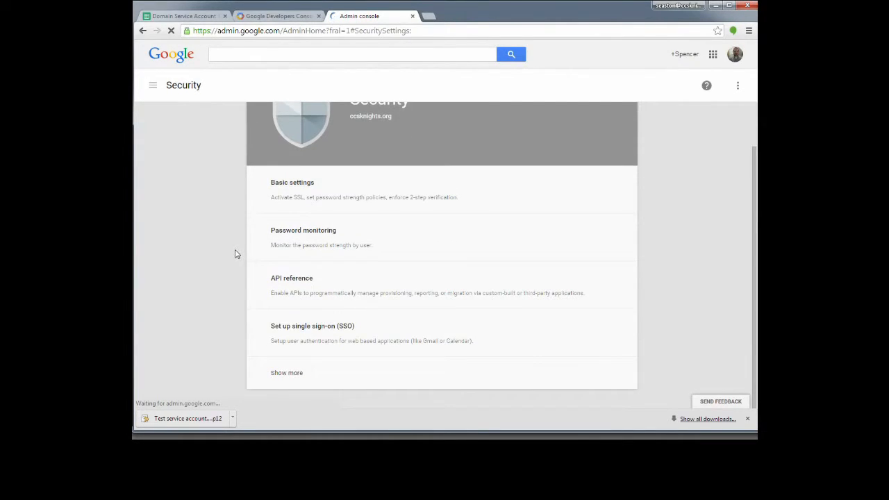
left_click(292, 378)
scroll(301, 391, "down", 1)
left_click(308, 333)
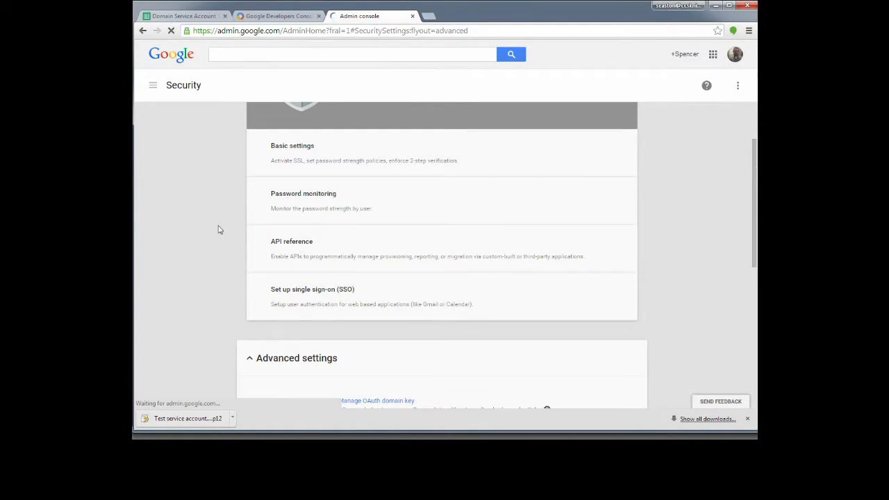
scroll(218, 229, "down", 4)
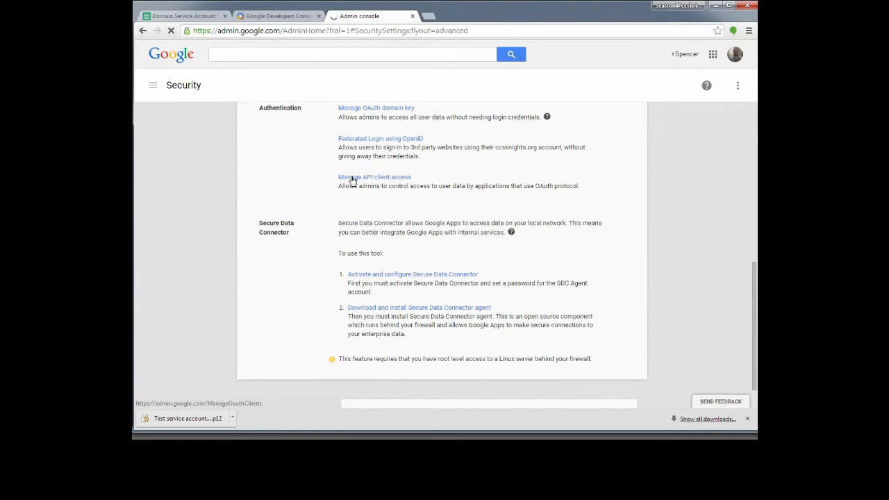
On Manage API client access, paste the service account's Client ID into Client Name.
left_click(352, 179)
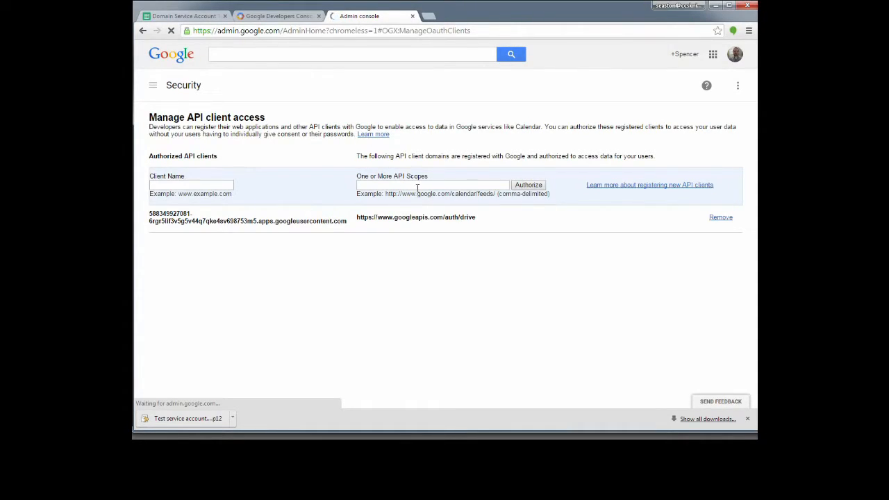
left_click(156, 185)
left_click(267, 15)
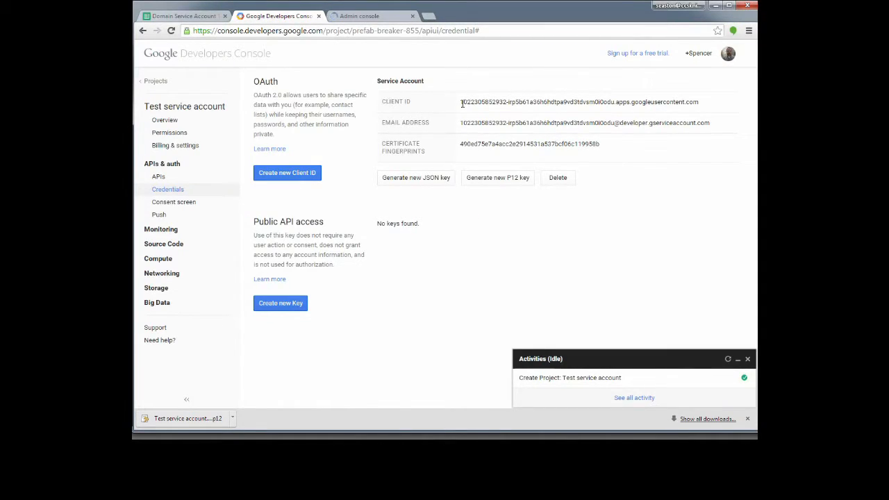
left_click_drag(462, 102, 716, 105)
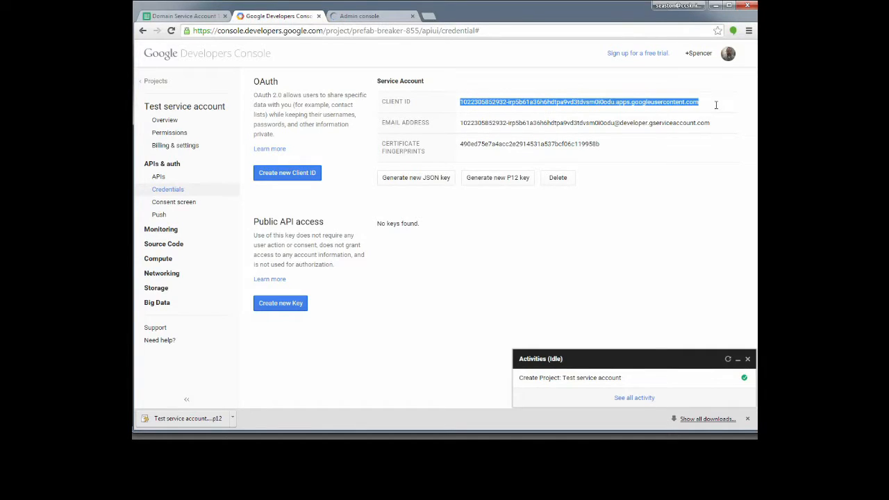
right_click(694, 104)
left_click(708, 113)
left_click(342, 21)
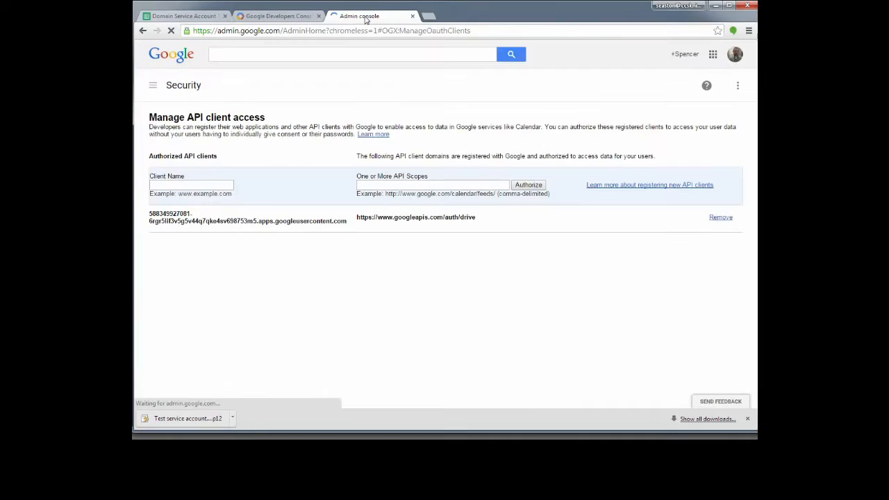
right_click(159, 187)
left_click(200, 241)
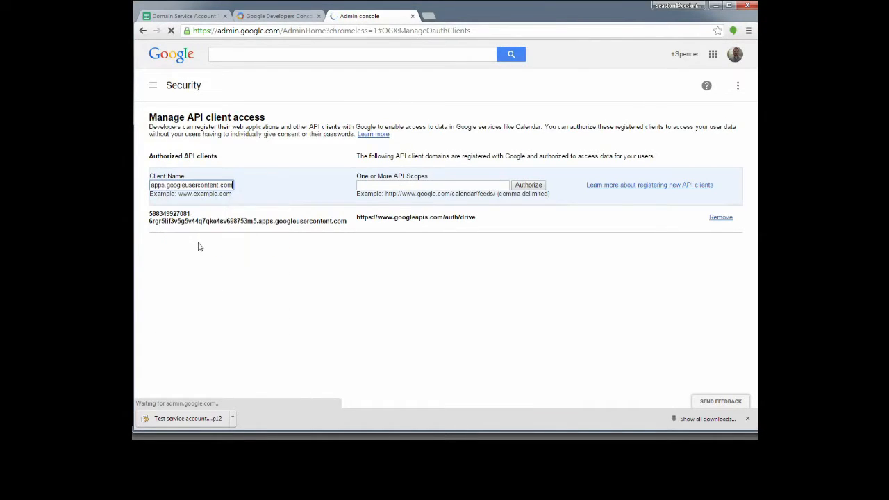
left_click(372, 186)
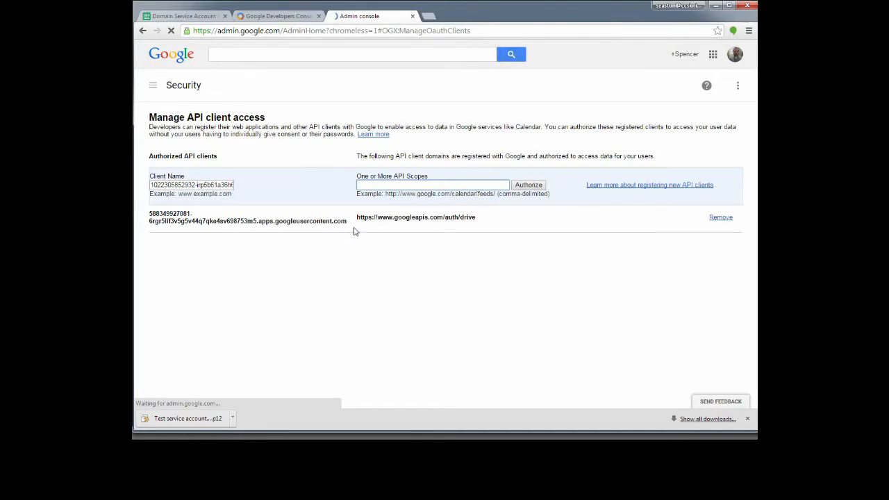
mouse_move(357, 217)
left_mouse_down()
mouse_move(373, 227)
mouse_move(482, 222)
mouse_move(357, 217)
left_mouse_up()
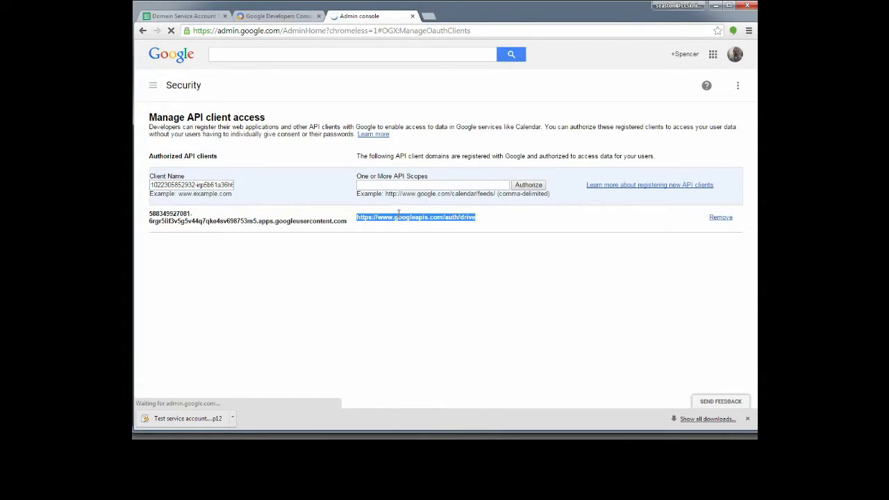
left_click(409, 185)
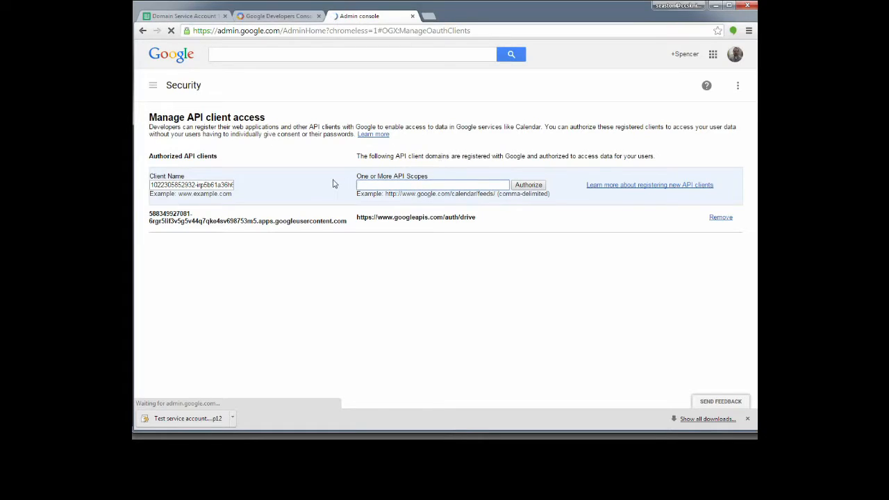
key("ctrl+v")
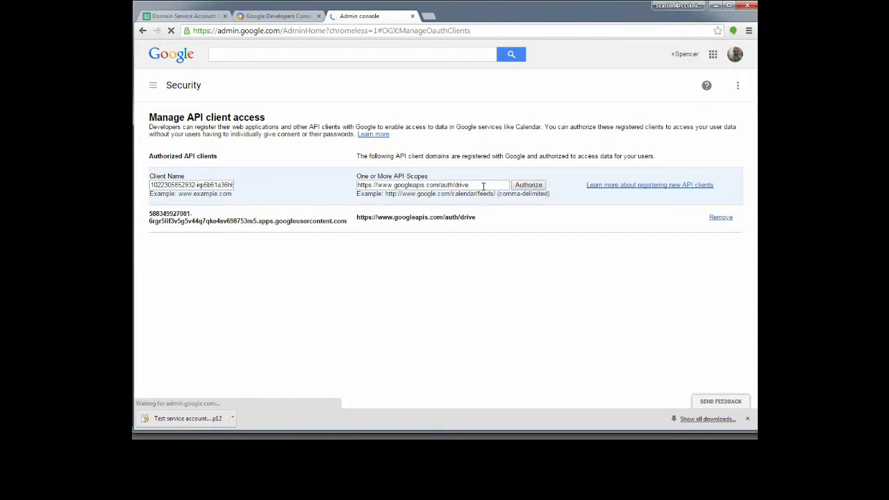
left_click(530, 185)
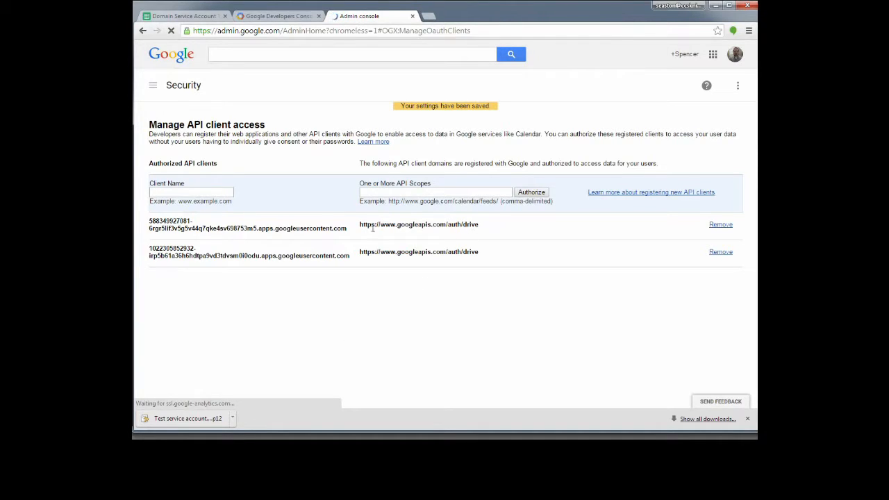
left_click_drag(360, 224, 470, 224)
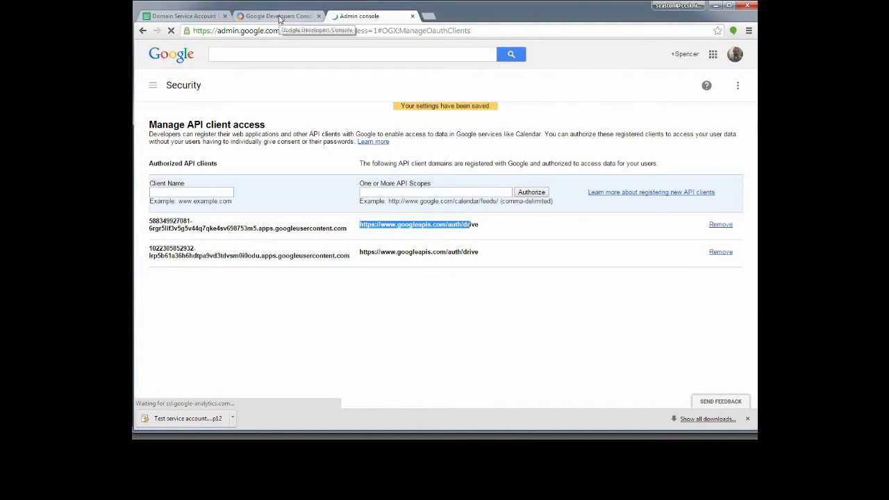
Back in the spreadsheet, start adding a service account in the add-on and name it Test SA.
left_click(189, 19)
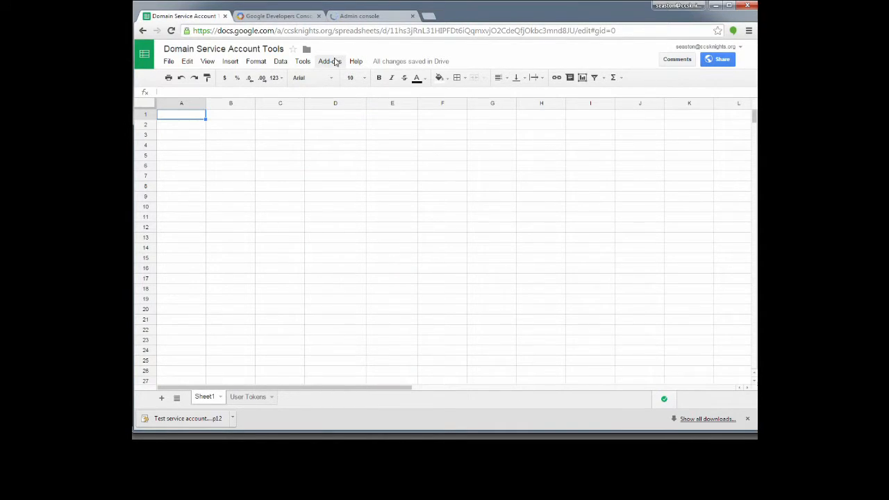
left_click(330, 63)
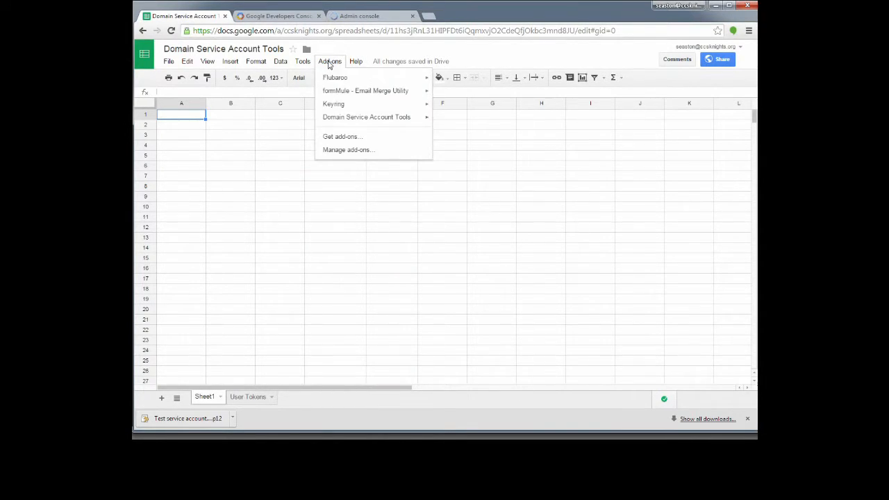
mouse_move(361, 122)
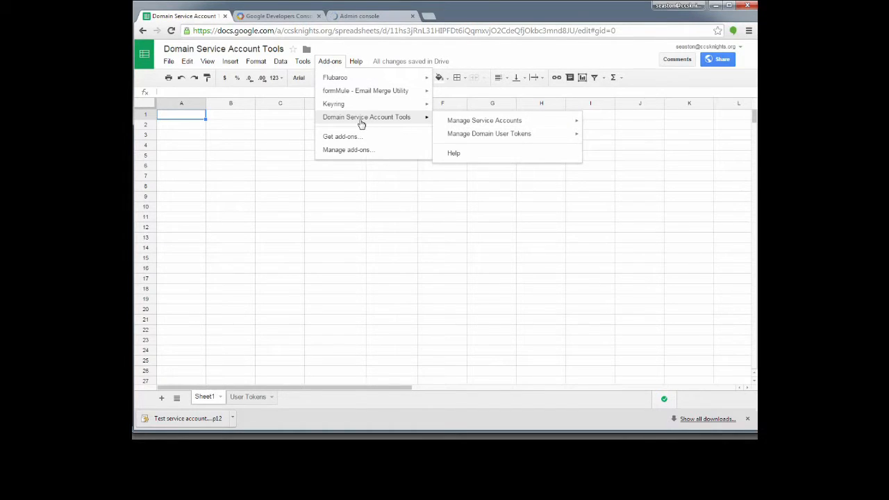
mouse_move(486, 121)
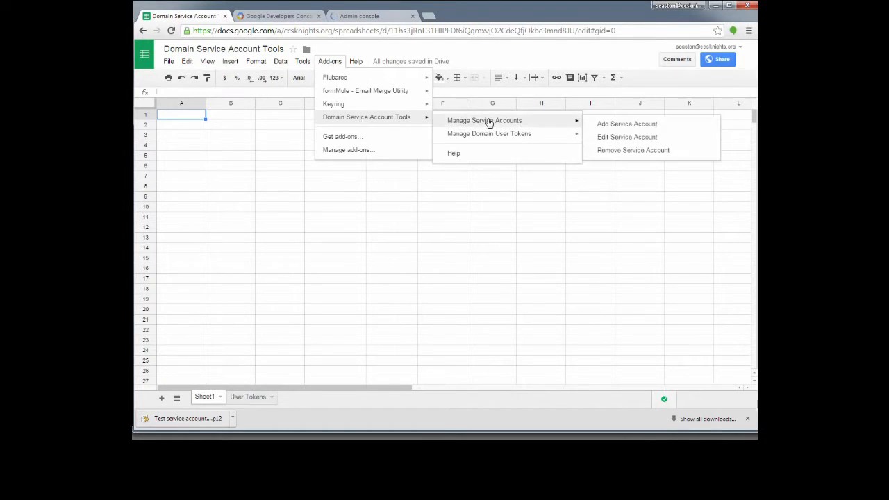
left_click(630, 125)
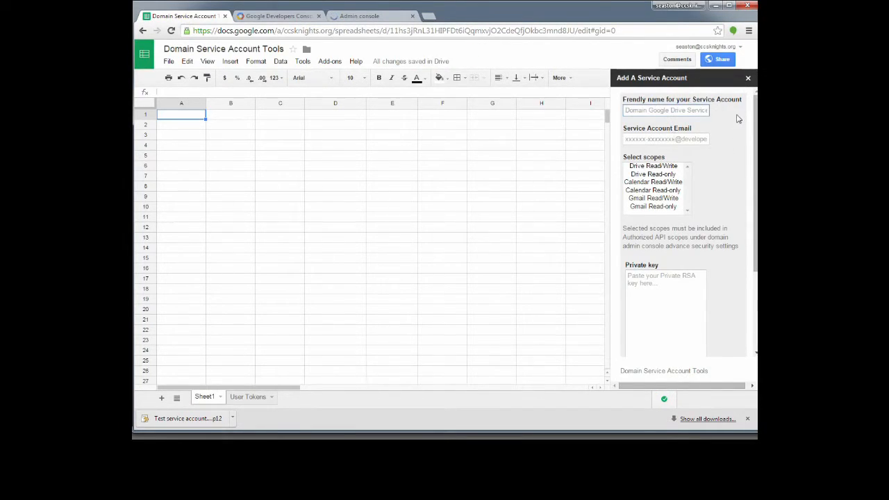
type("Test SA")
Paste the service account e-mail into the form, close the Admin console, and select Drive Read/Write scope.
left_click(658, 139)
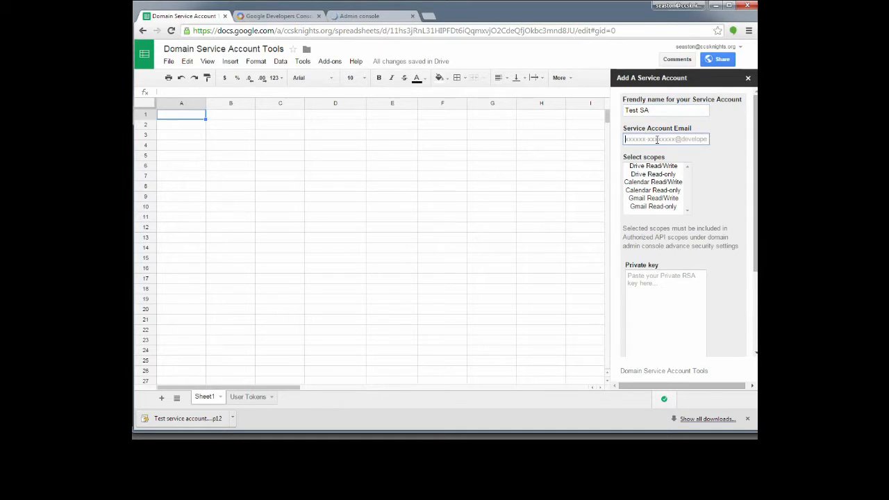
left_click(276, 15)
left_click_drag(459, 124, 716, 124)
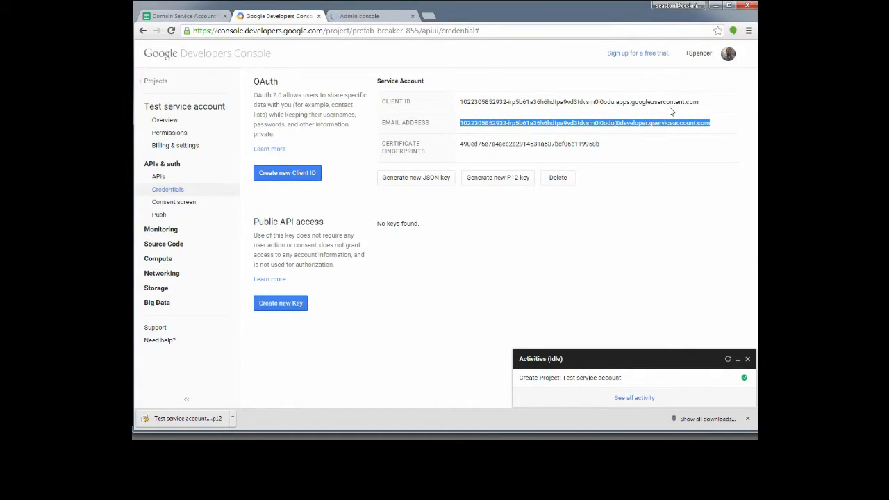
left_click(364, 16)
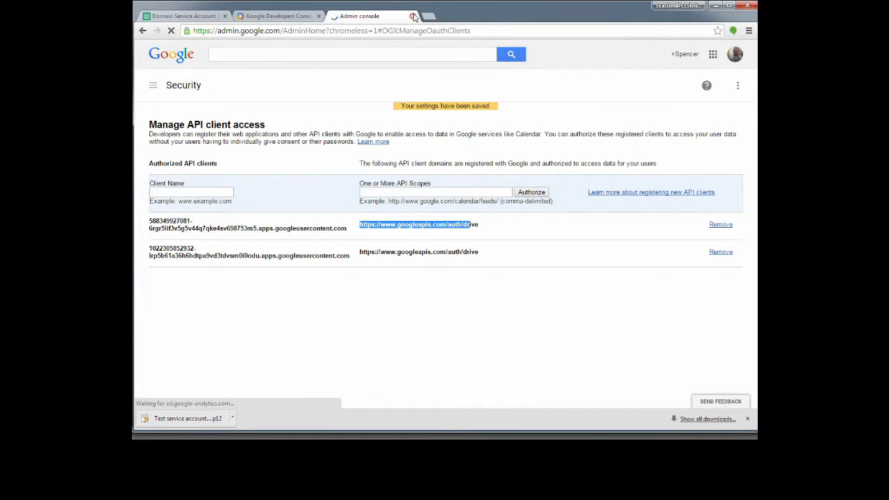
left_click(413, 16)
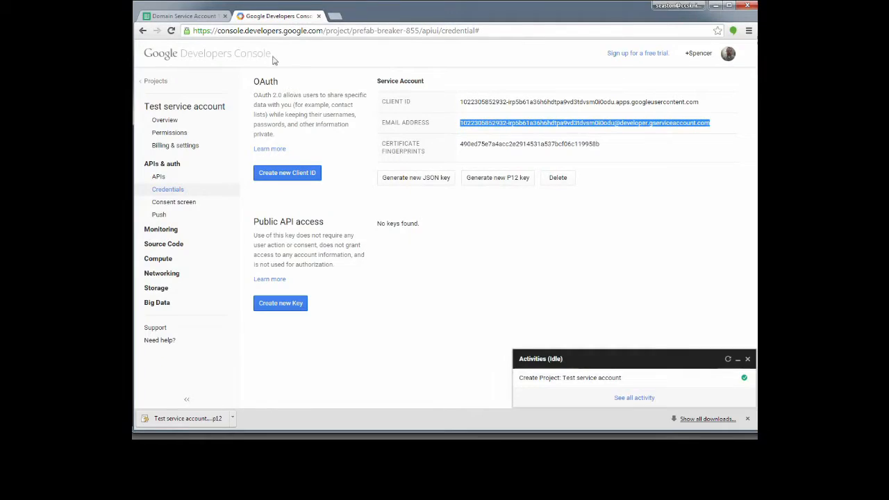
left_click(184, 16)
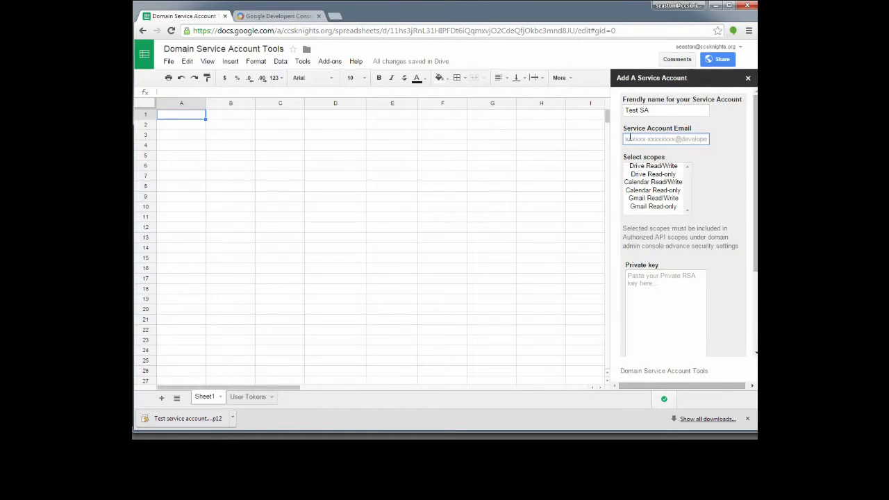
key("ctrl+v")
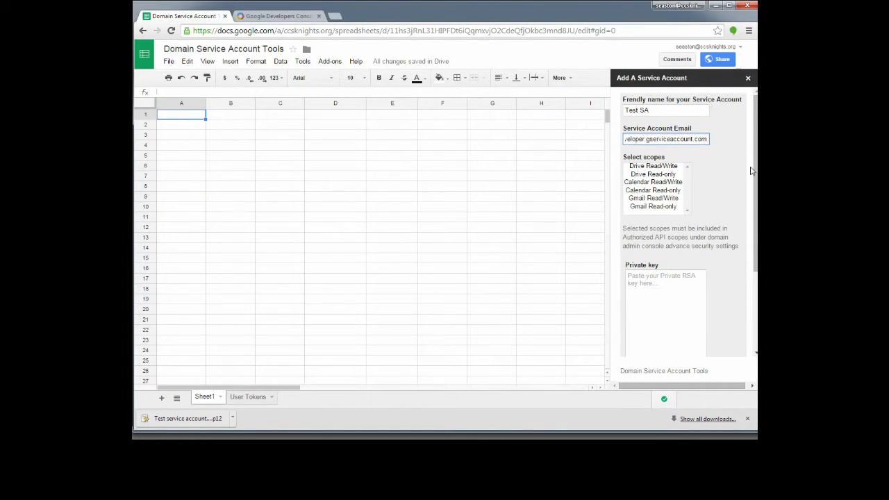
left_click(649, 167)
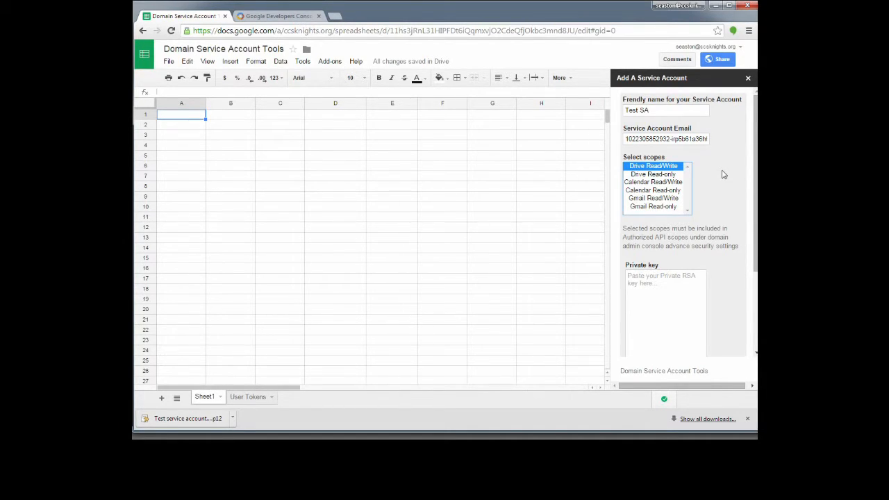
Paste the RSA private key into the Private key box.
scroll(727, 177, "down", 2)
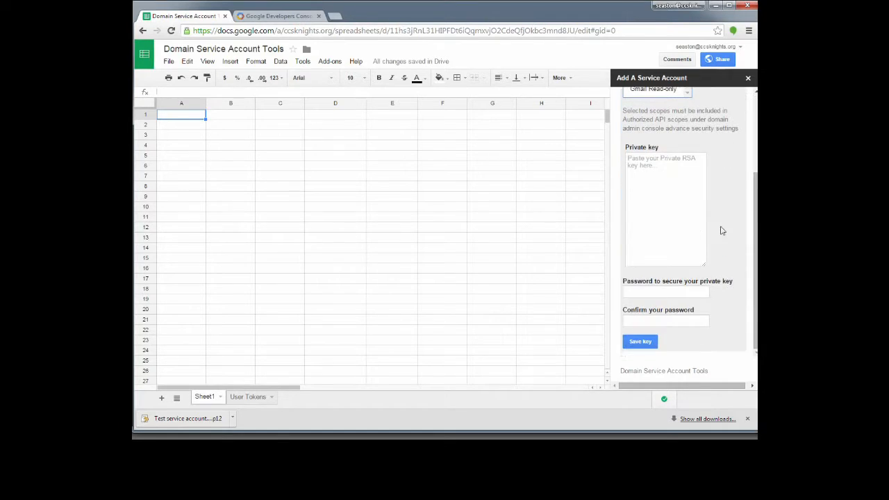
left_click(644, 160)
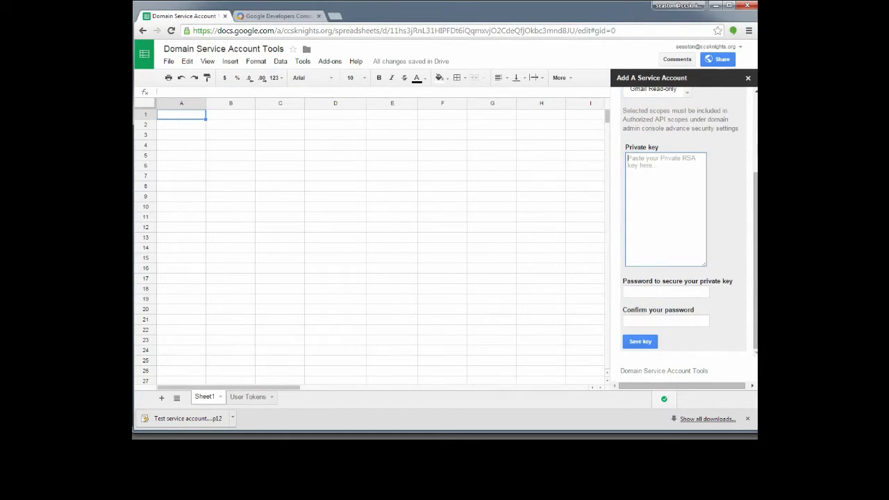
key("alt+Tab")
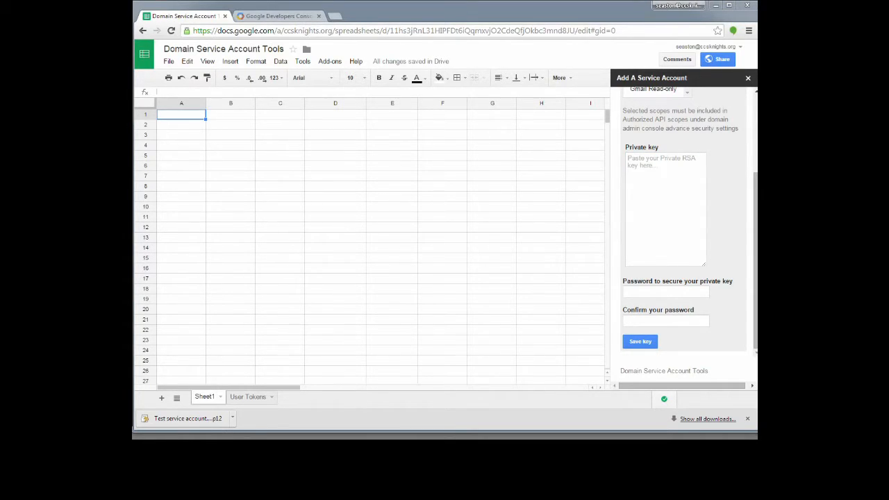
key("alt+Tab")
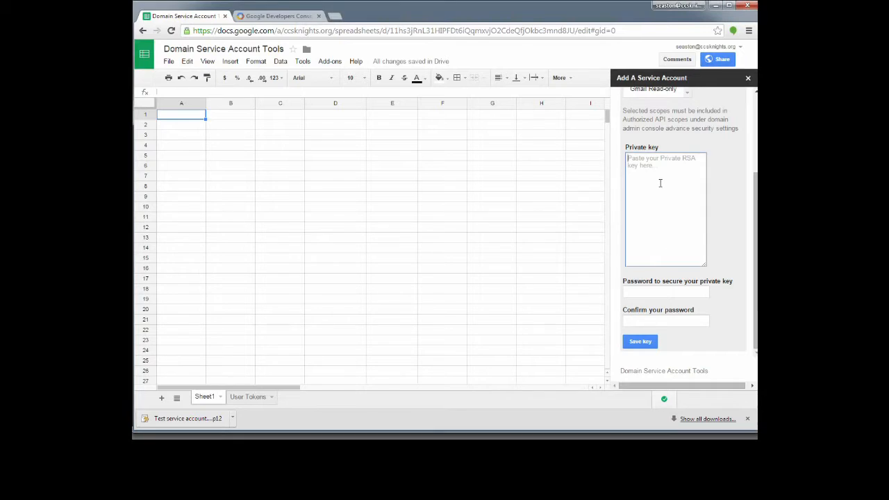
right_click(648, 166)
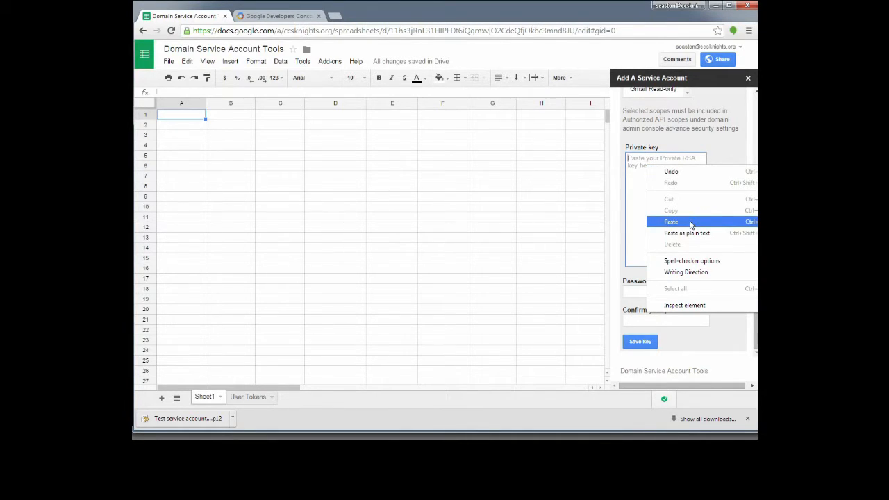
left_click(671, 221)
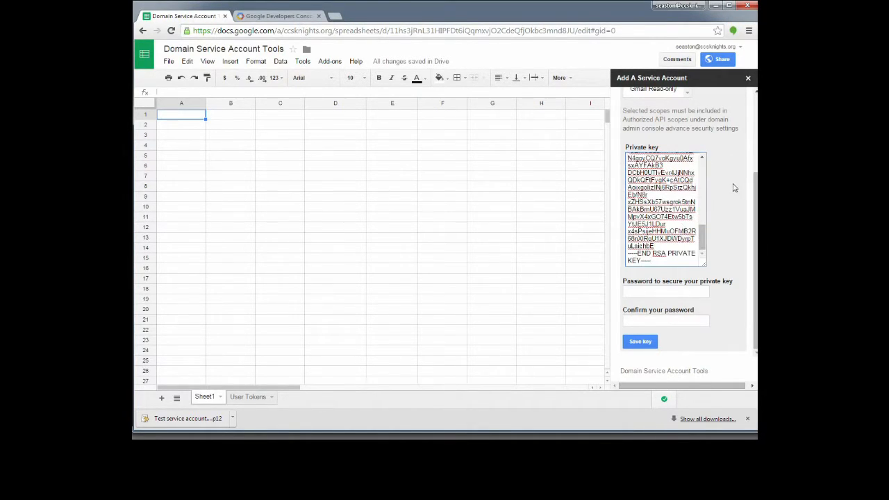
scroll(678, 222, "up", 6)
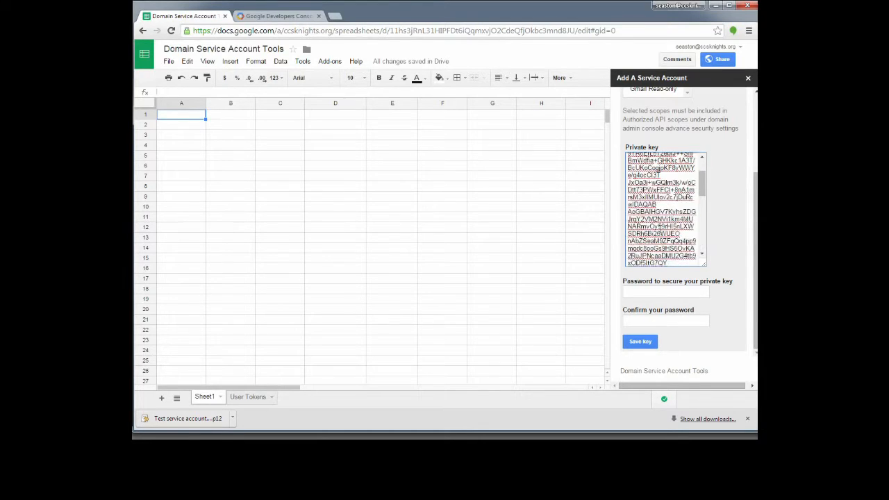
scroll(735, 270, "down", 3)
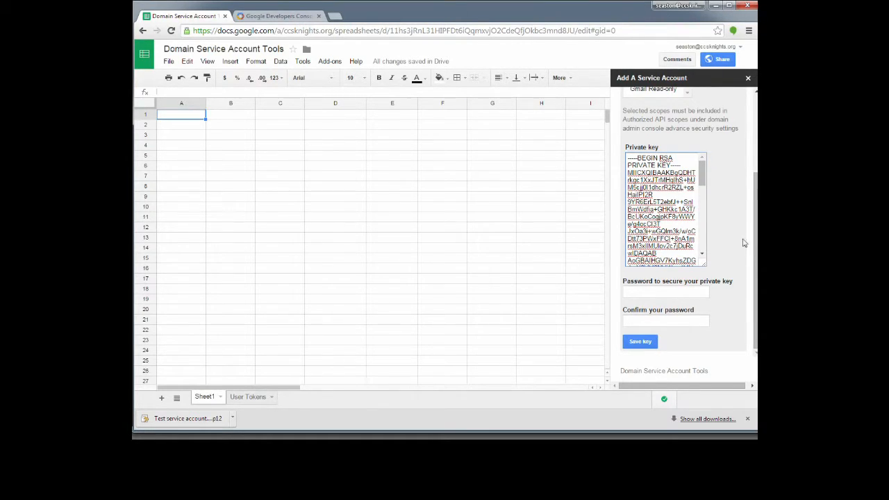
Enter the key's password and confirm it in the second password field.
left_click(641, 296)
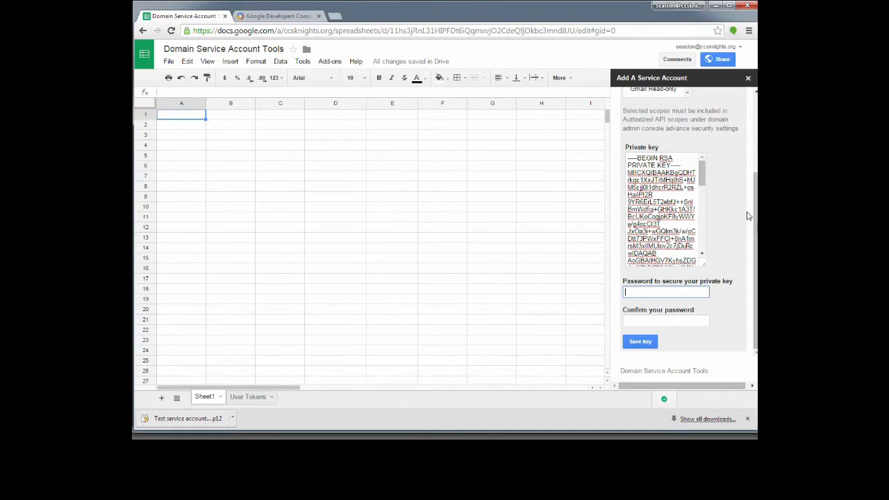
type("••")
key("Tab")
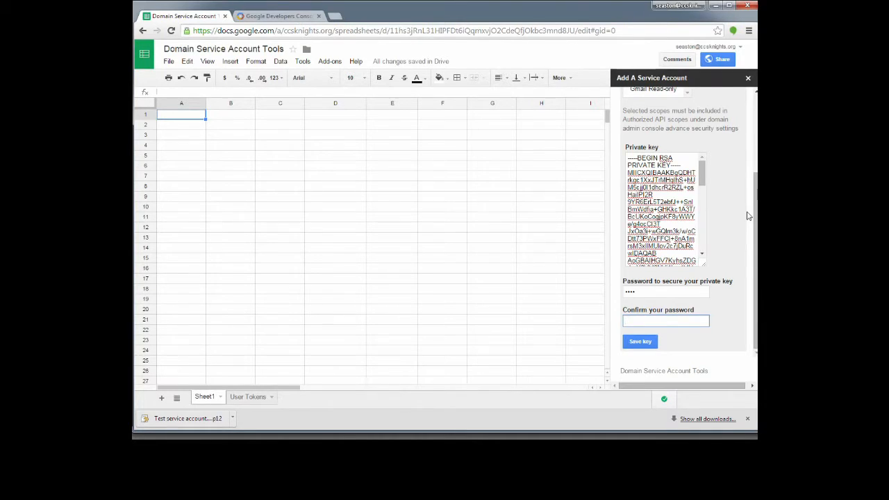
type("test")
Save the Test SA service account key and open the Edit Service Account form.
left_click(639, 341)
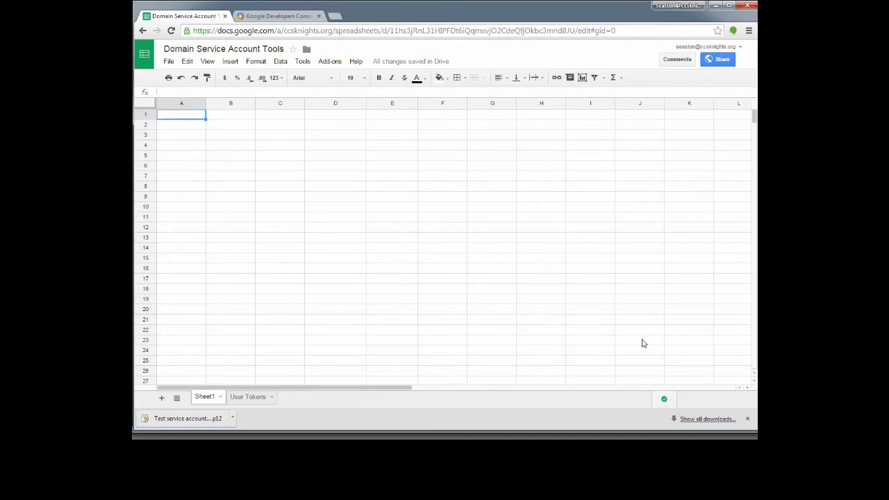
left_click(329, 61)
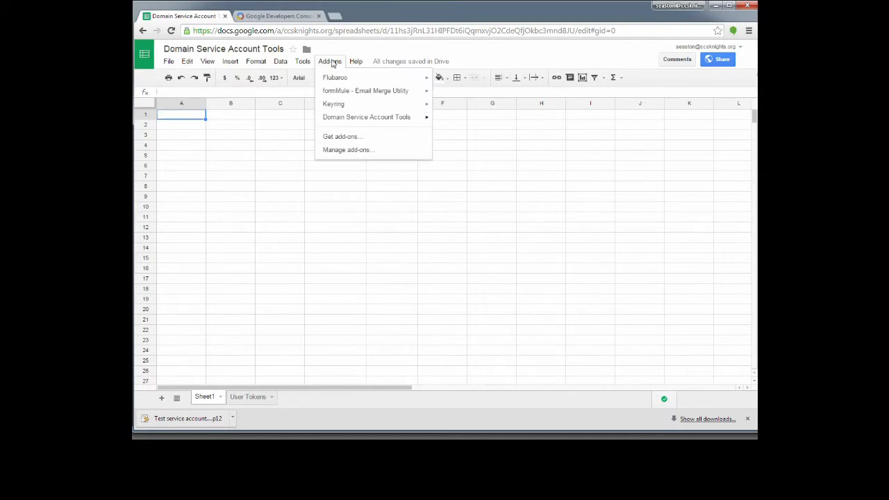
mouse_move(354, 118)
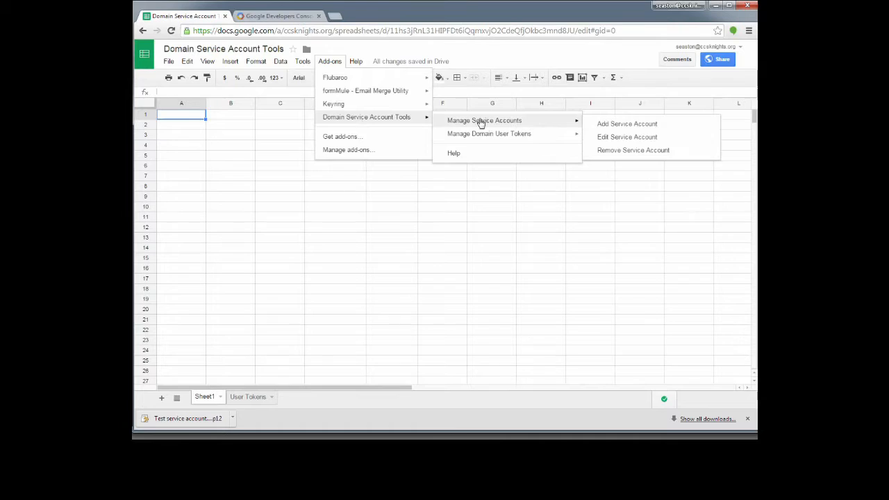
left_click(616, 139)
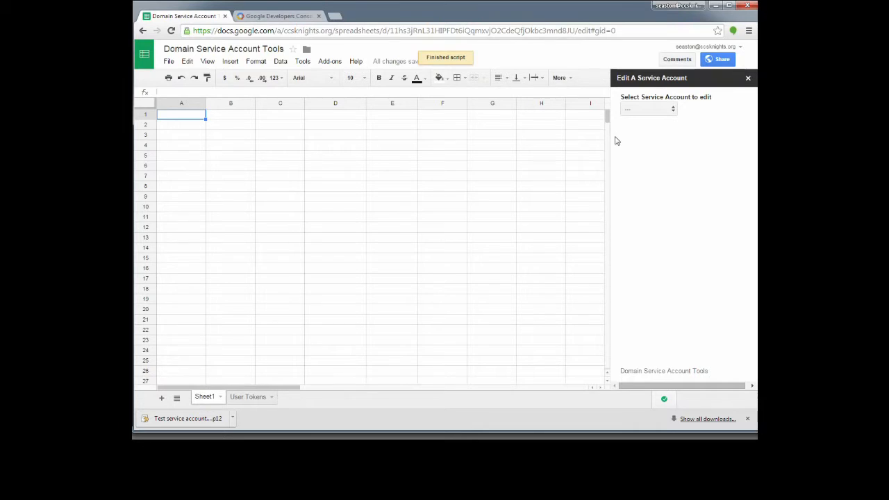
Load Test SA for editing, glancing at the Developers Console credentials page before returning.
left_click(672, 110)
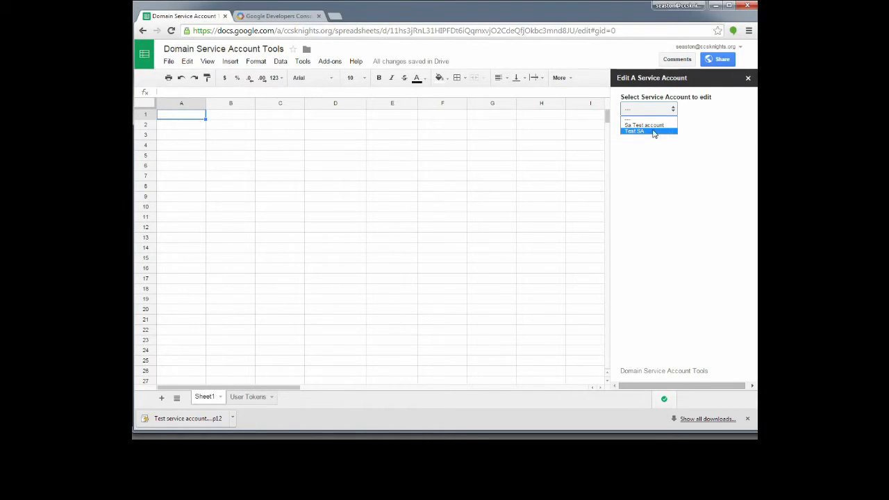
left_click(654, 132)
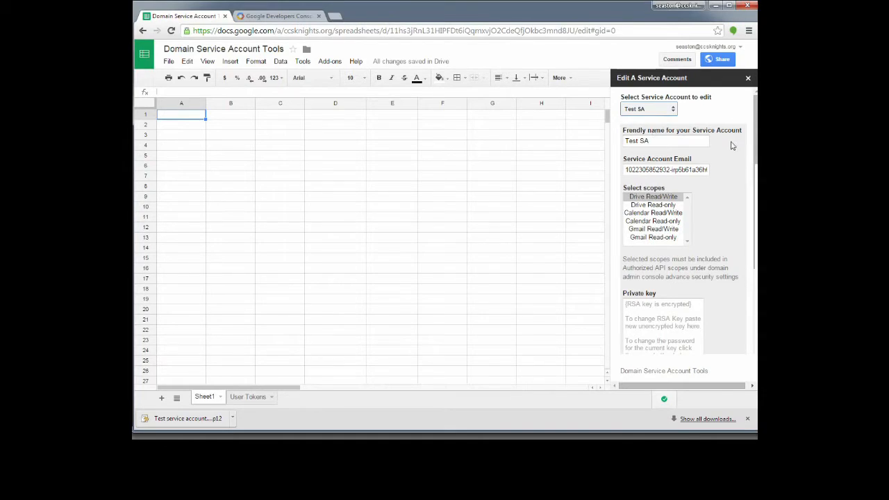
scroll(729, 145, "down", 4)
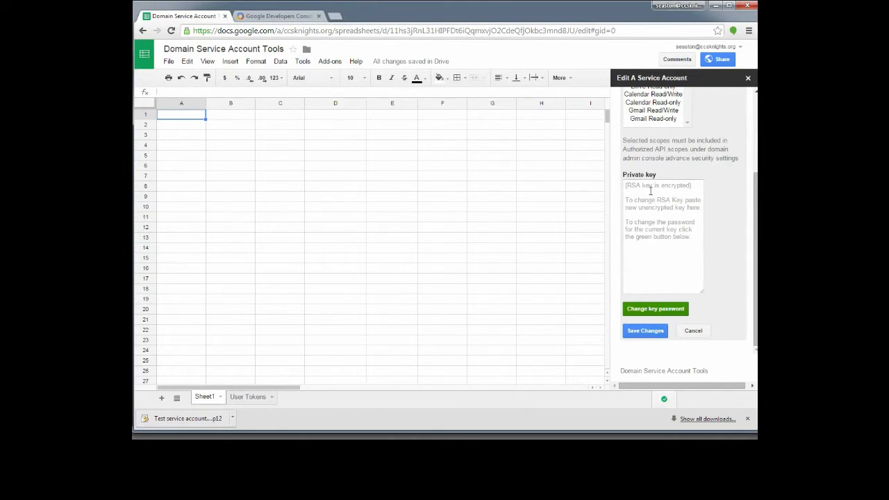
left_click(278, 17)
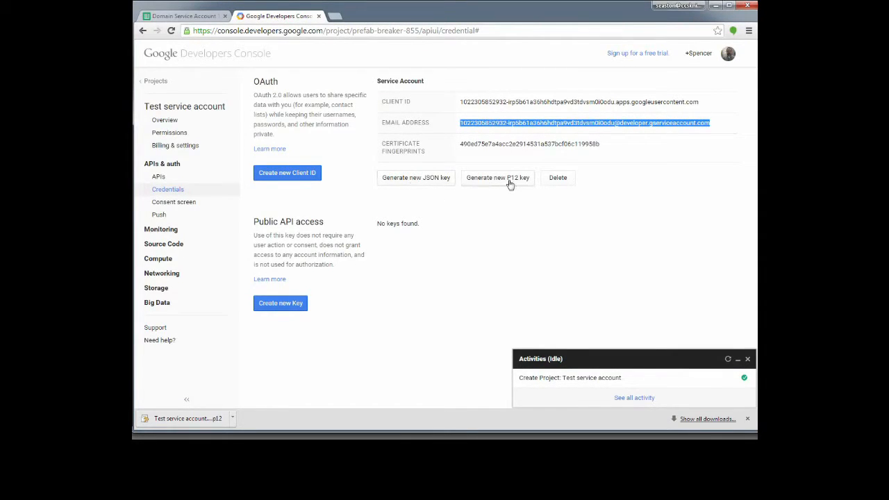
left_click(190, 17)
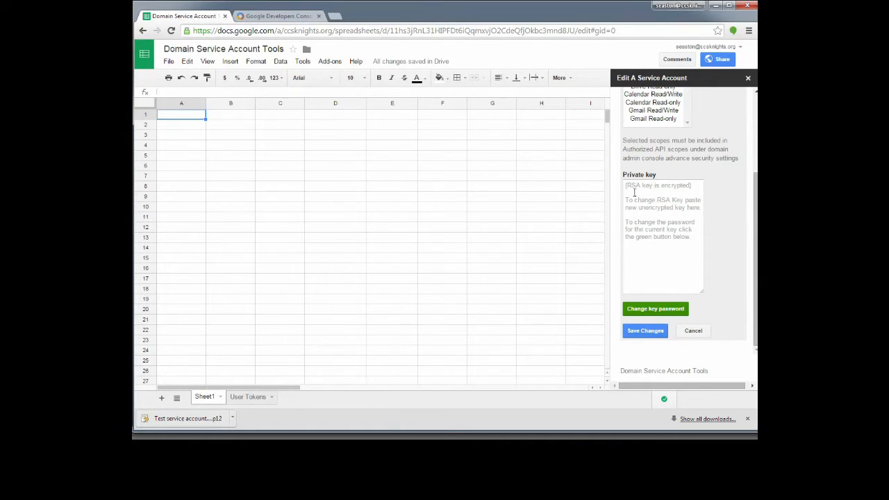
Change the private key's password by entering the old password and a new one twice.
left_click(655, 309)
scroll(743, 239, "down", 2)
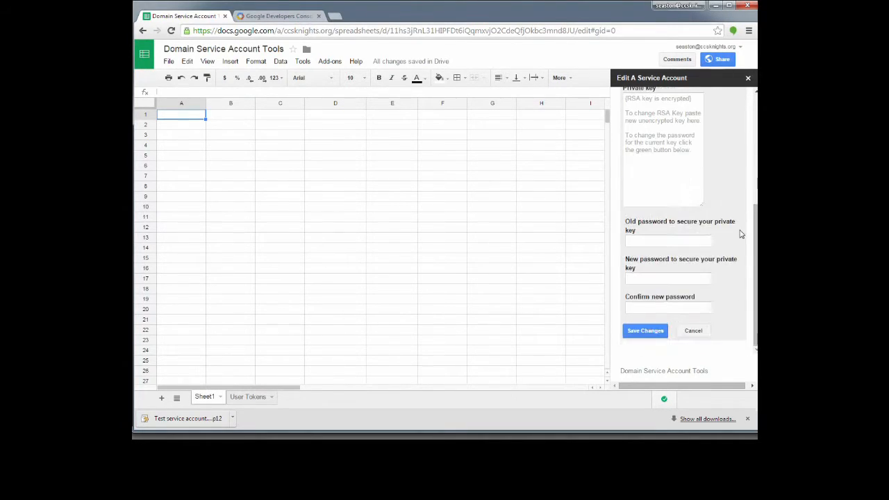
left_click(630, 240)
type("••••")
key("Tab")
type("••••")
key("Tab")
type("•••••")
left_click(643, 333)
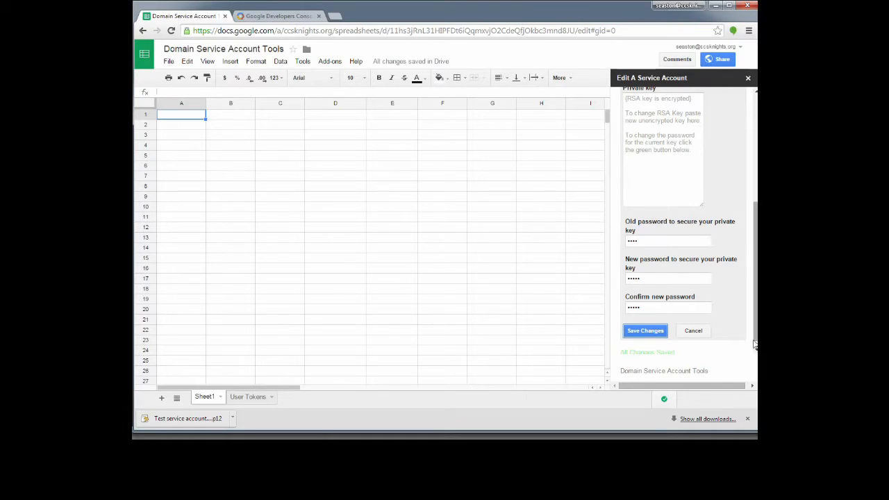
Scroll through the Edit A Service Account panel, then close it.
scroll(750, 224, "up", 1)
scroll(750, 224, "up", 5)
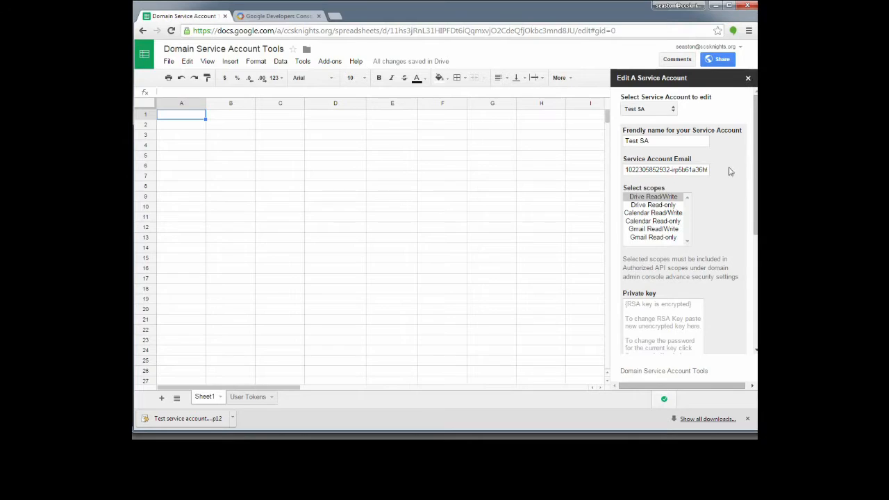
scroll(729, 192, "down", 5)
scroll(713, 214, "up", 5)
scroll(726, 226, "down", 3)
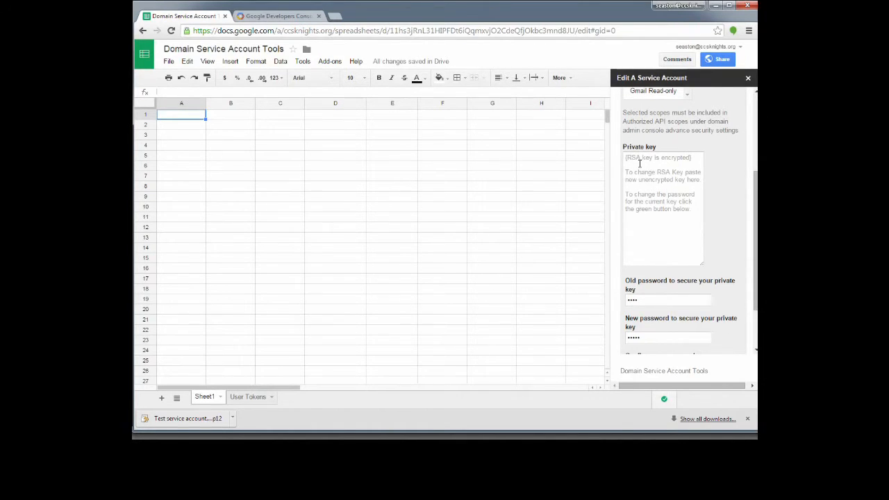
scroll(720, 243, "down", 1)
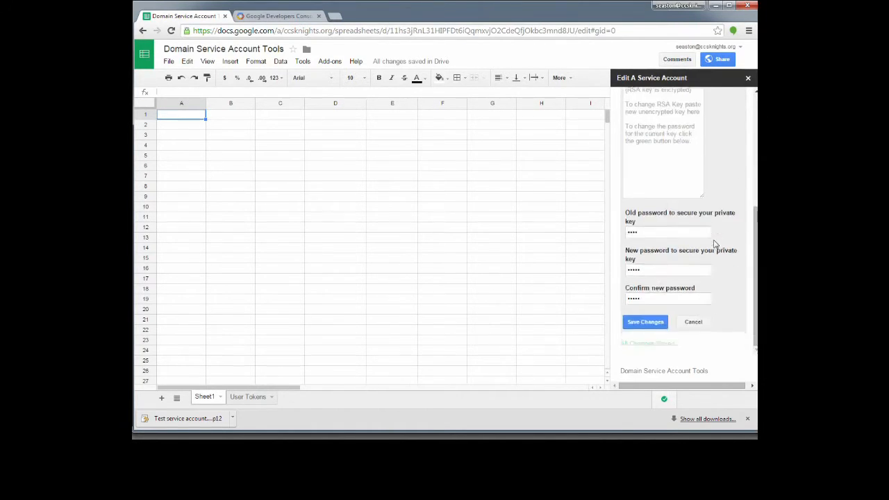
scroll(729, 265, "up", 3)
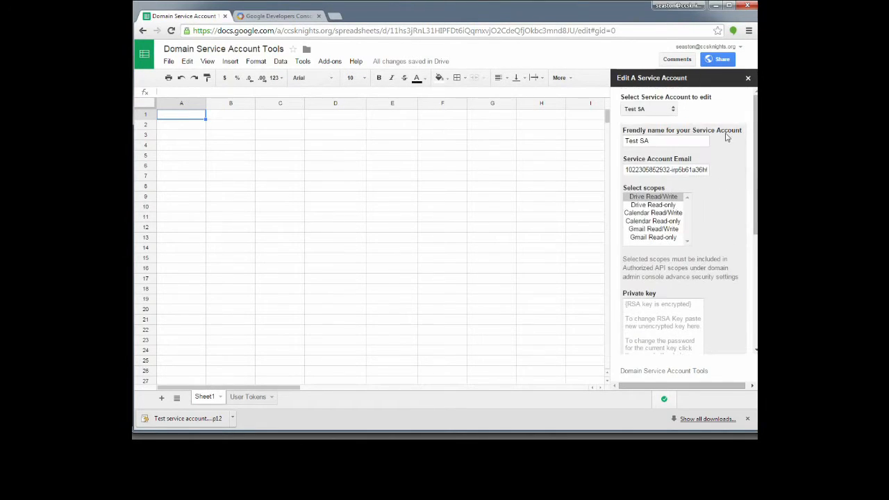
left_click(748, 79)
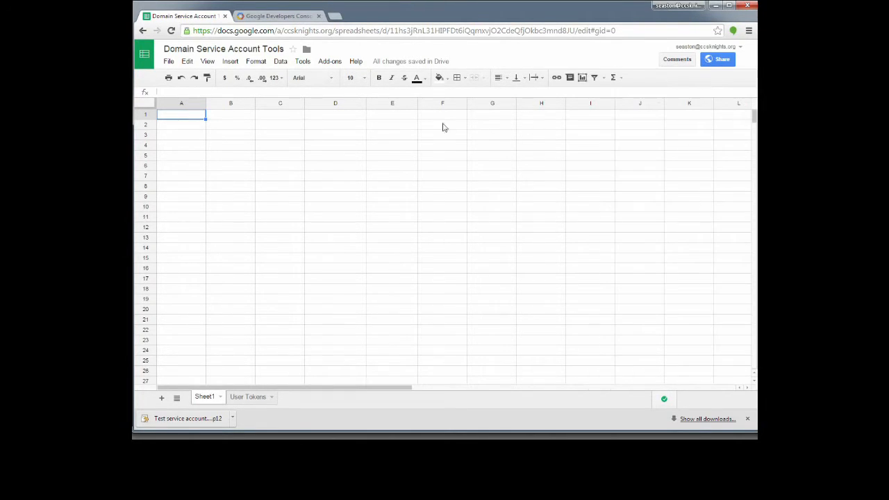
left_click(336, 63)
mouse_move(365, 118)
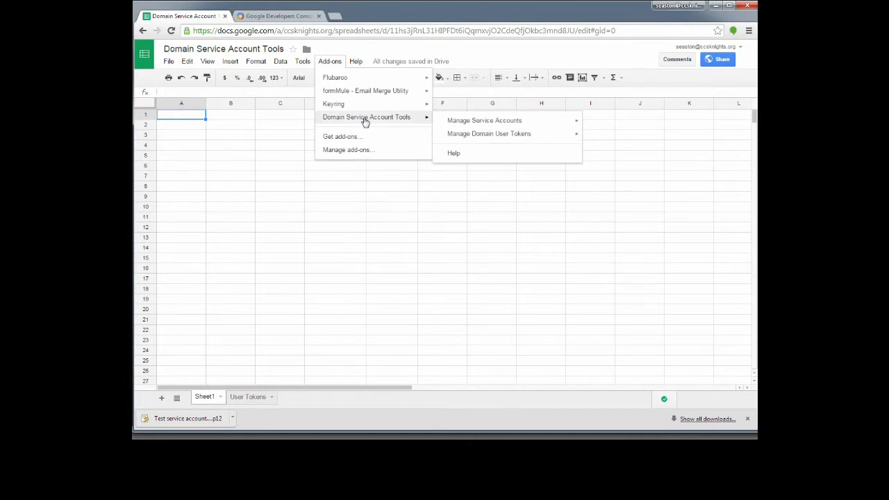
mouse_move(529, 122)
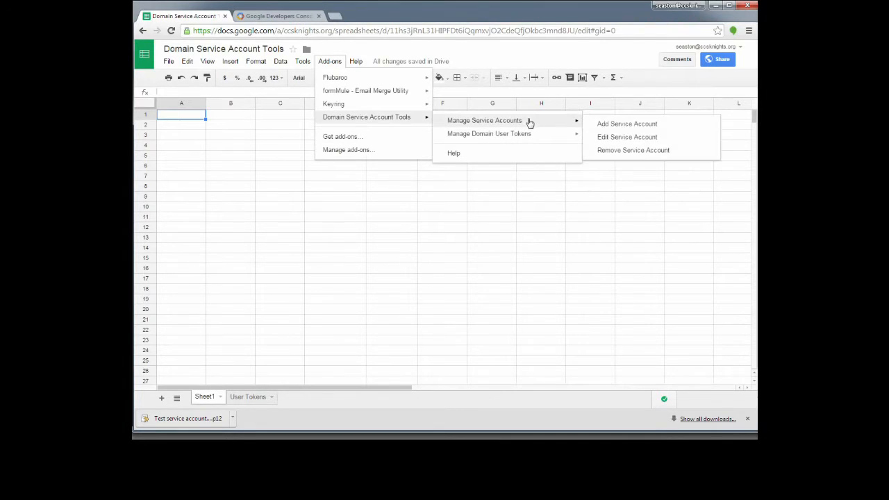
left_click(615, 152)
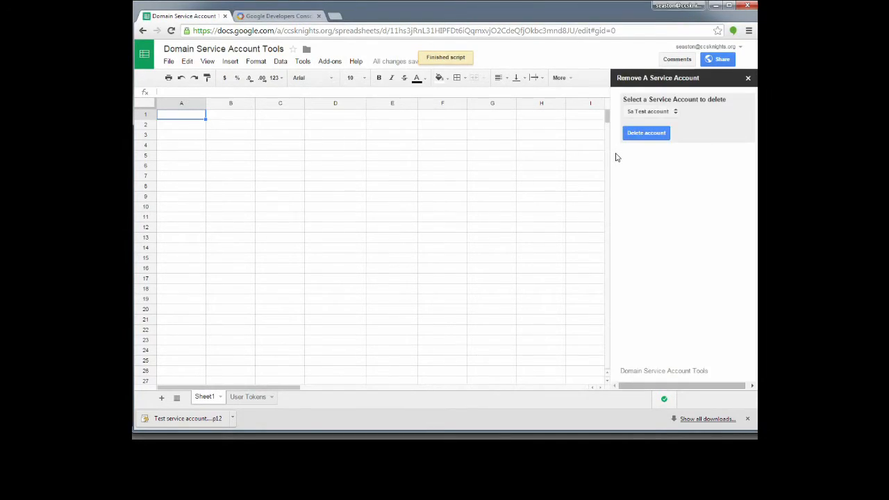
left_click(670, 115)
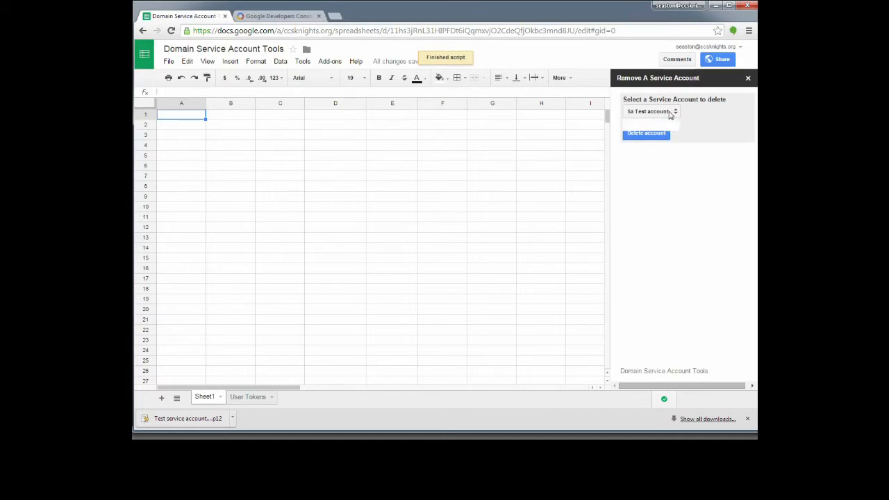
left_click(648, 142)
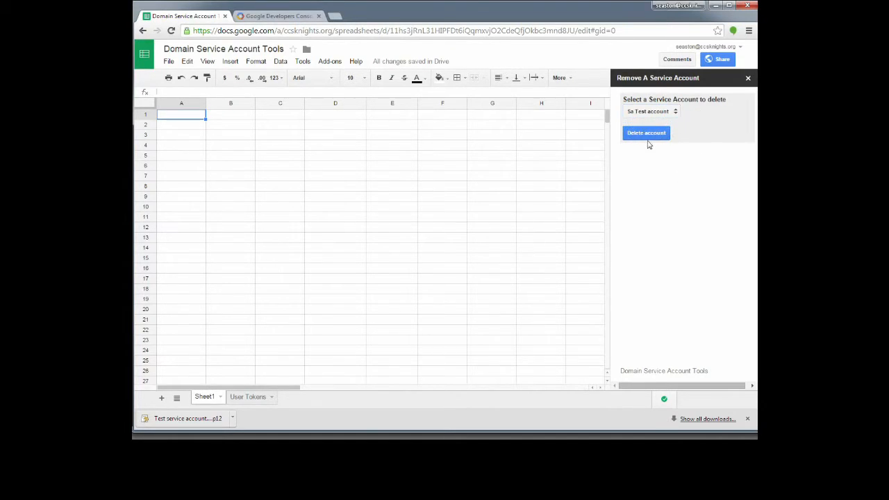
left_click(748, 79)
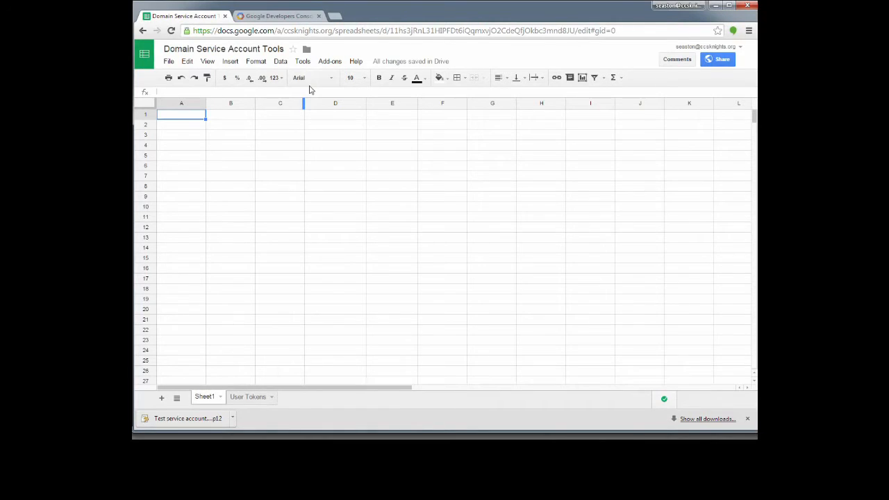
Open the Request Single User token form under Manage Domain User Tokens.
left_click(329, 61)
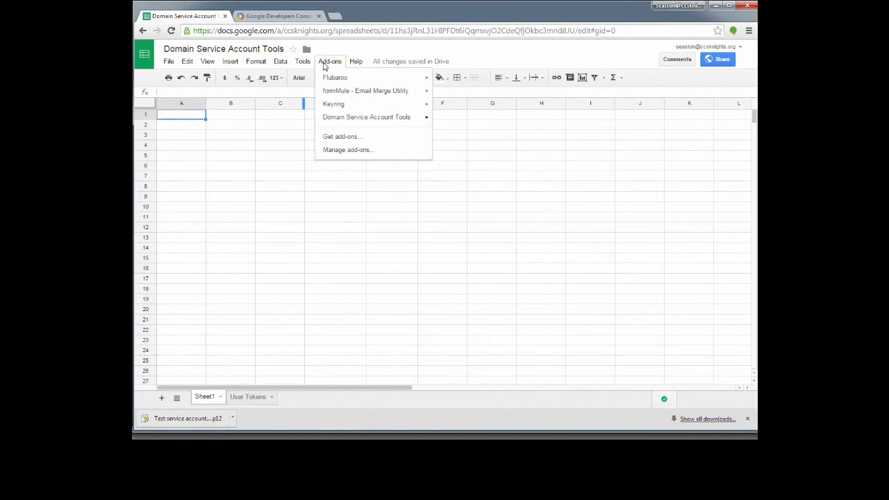
mouse_move(367, 122)
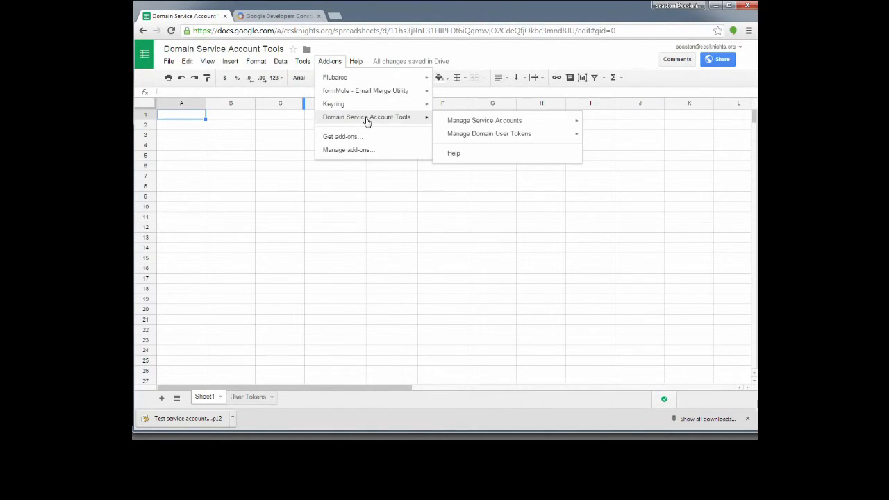
mouse_move(496, 139)
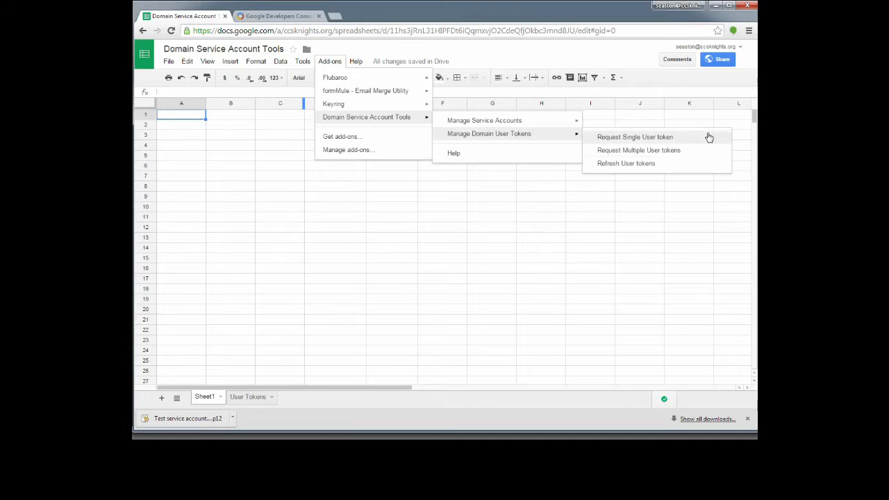
left_click(632, 138)
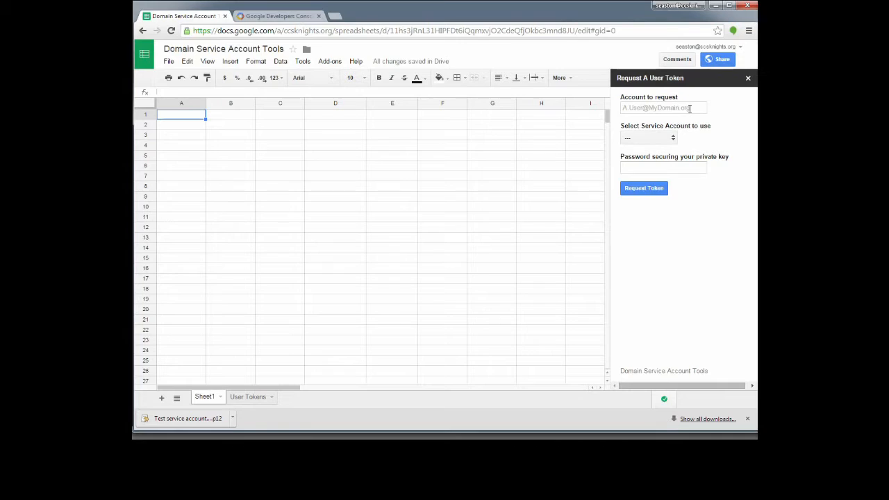
Request a token for the test user's e-mail via Test SA with the key password.
left_click(690, 108)
left_click(664, 139)
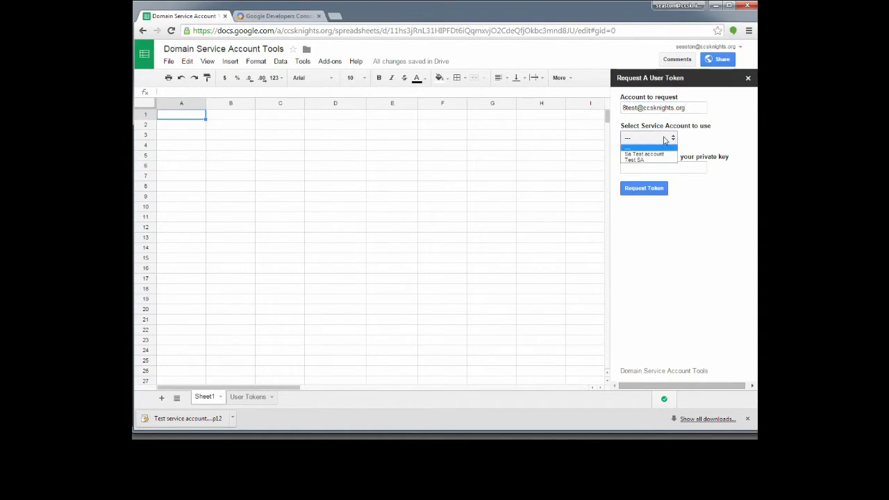
left_click(634, 161)
key("Tab")
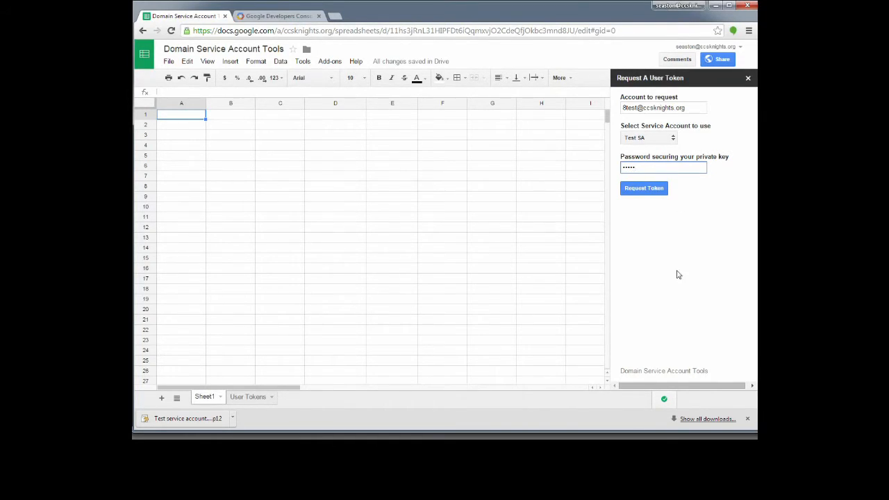
left_click(646, 193)
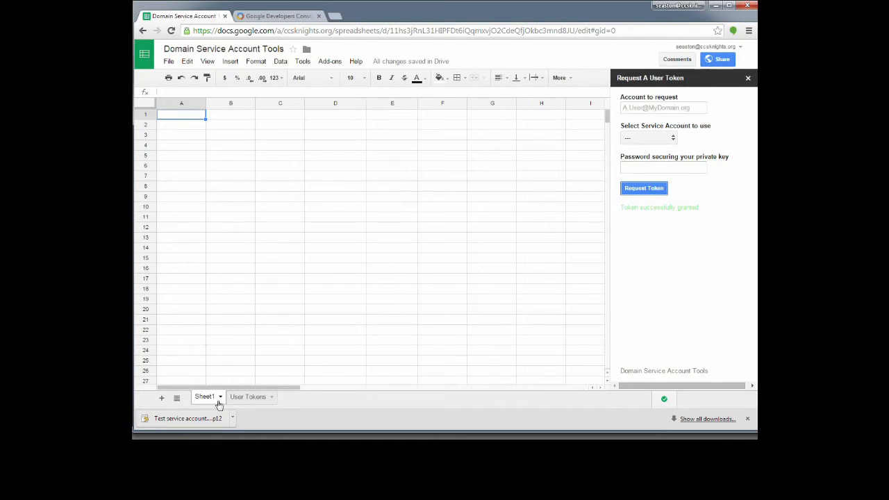
On the User Tokens sheet, clear the old user addresses in A2:A33.
left_click(243, 397)
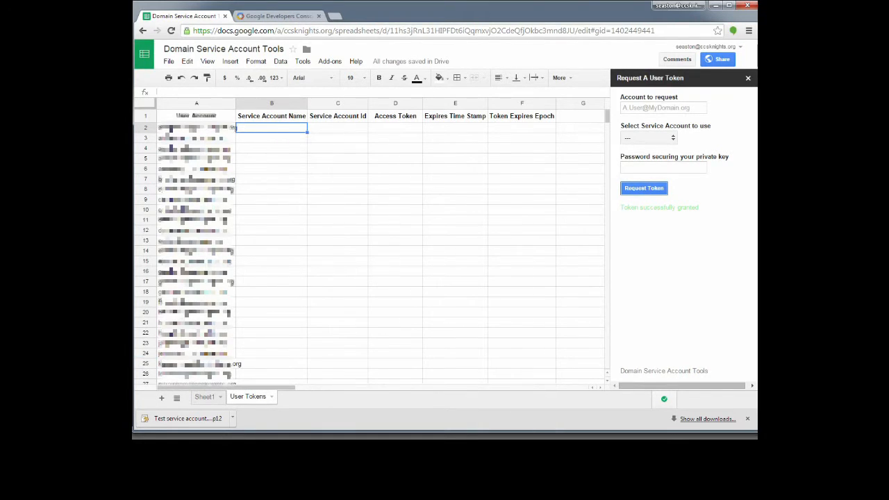
left_click(167, 131)
key("shift+Page_Down")
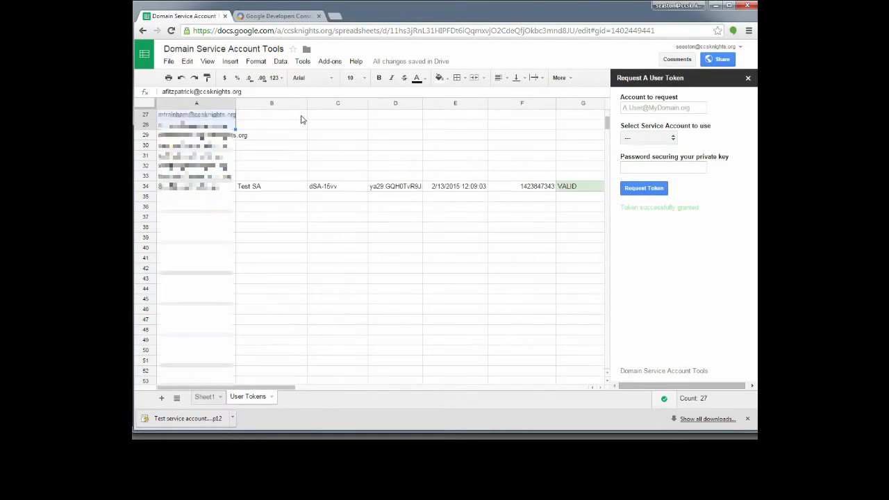
key("shift+Down")
key("shift+Down")
key("shift+Down")
key("shift+Down")
key("shift+Down")
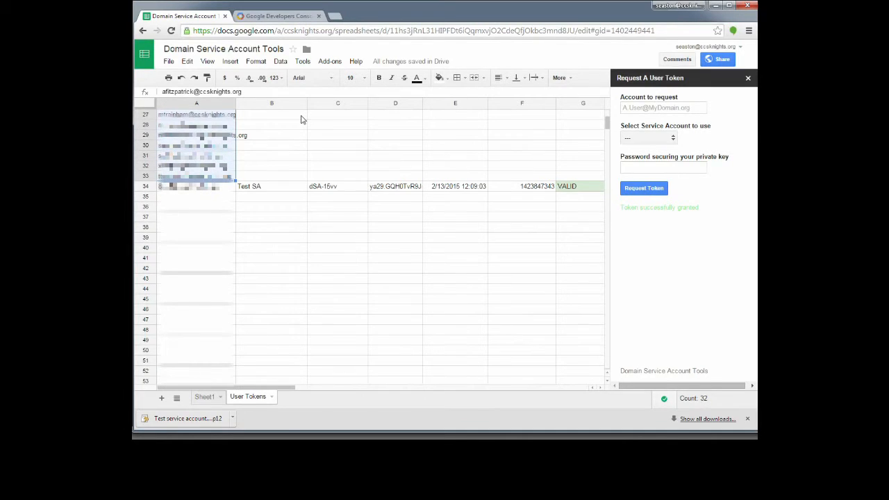
key("Delete")
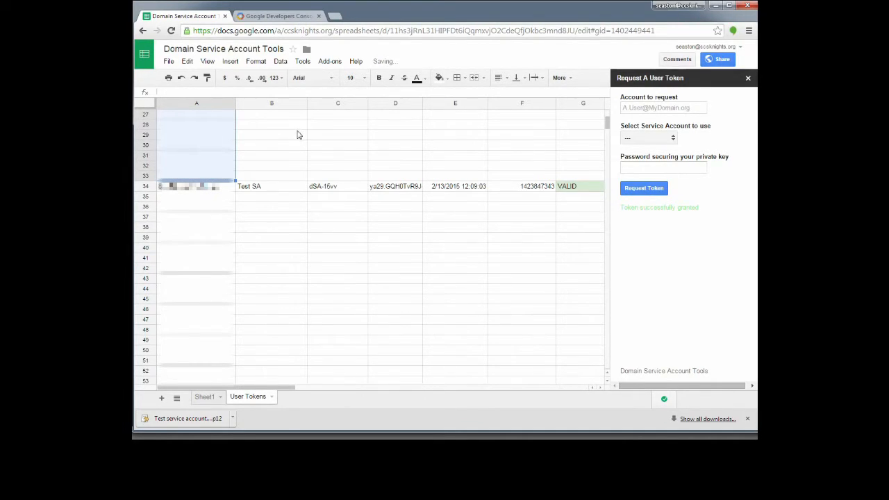
Move the new user's token row from row 34 up into row 2.
left_click(209, 189)
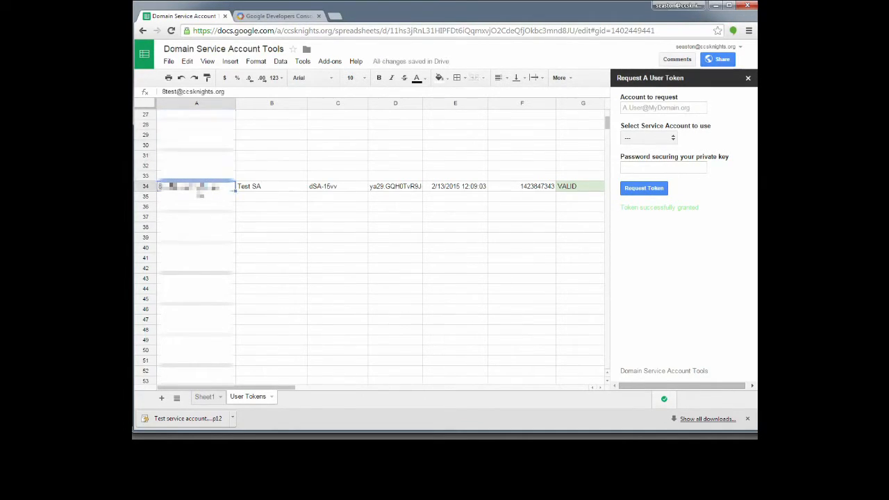
left_click(142, 185)
scroll(174, 199, "up", 10)
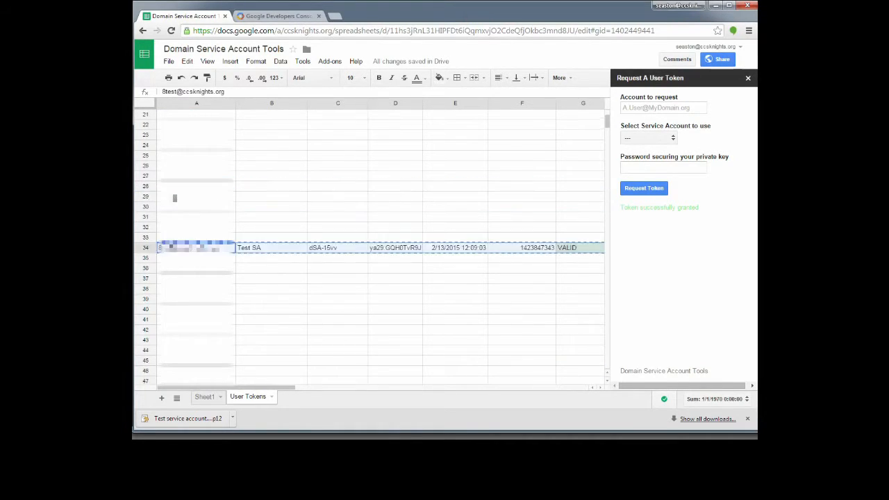
left_click(209, 129)
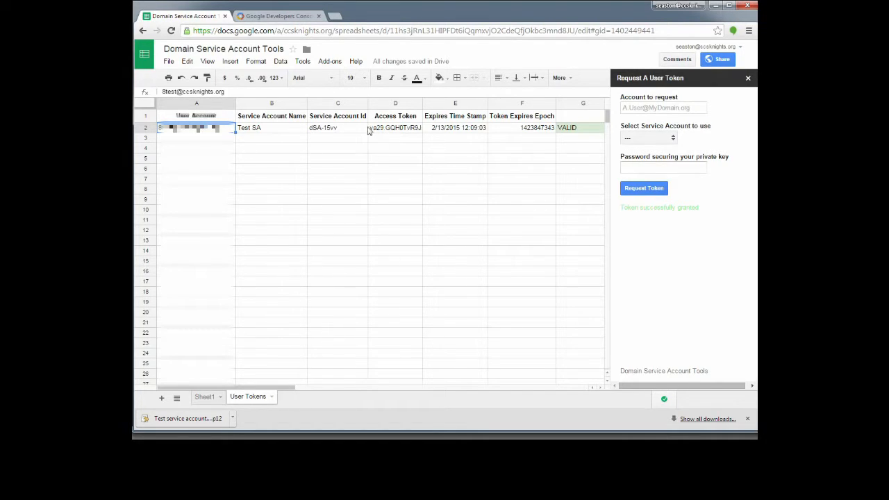
left_click(401, 132)
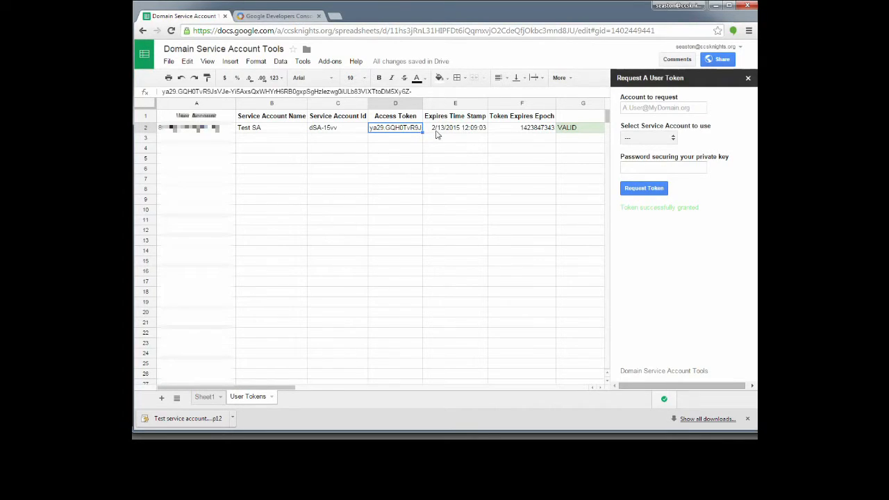
left_click(589, 132)
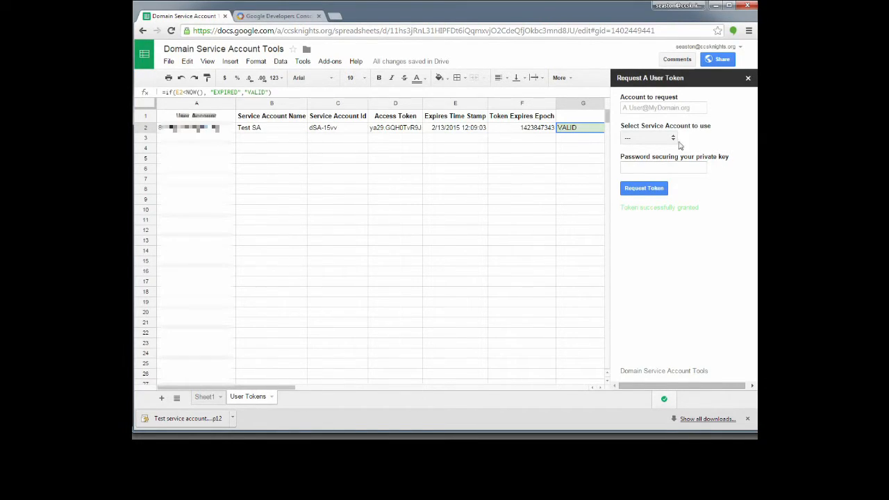
Request a Test SA token for a second user's e-mail, then view row 2's full token in D2.
left_click(690, 108)
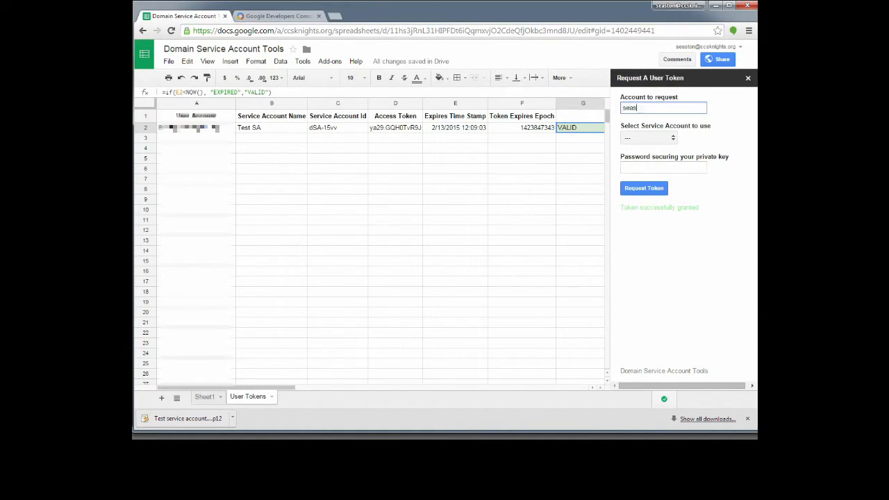
left_click(649, 139)
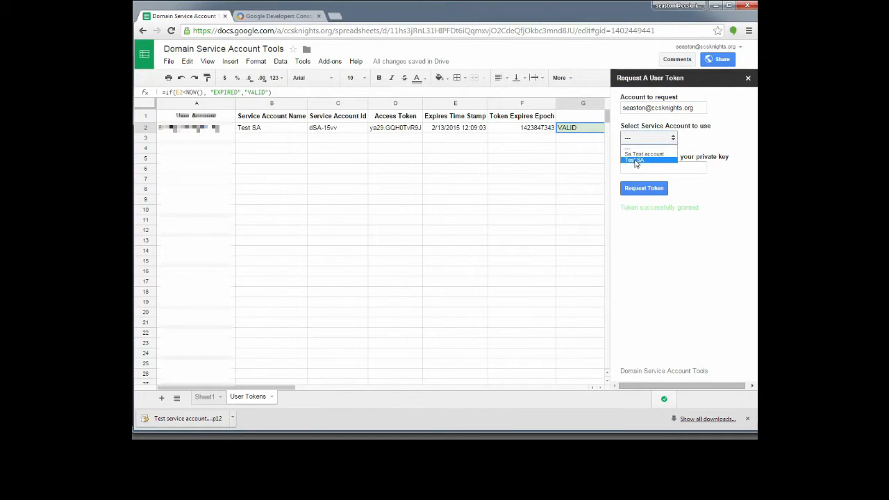
left_click(639, 161)
left_click(654, 168)
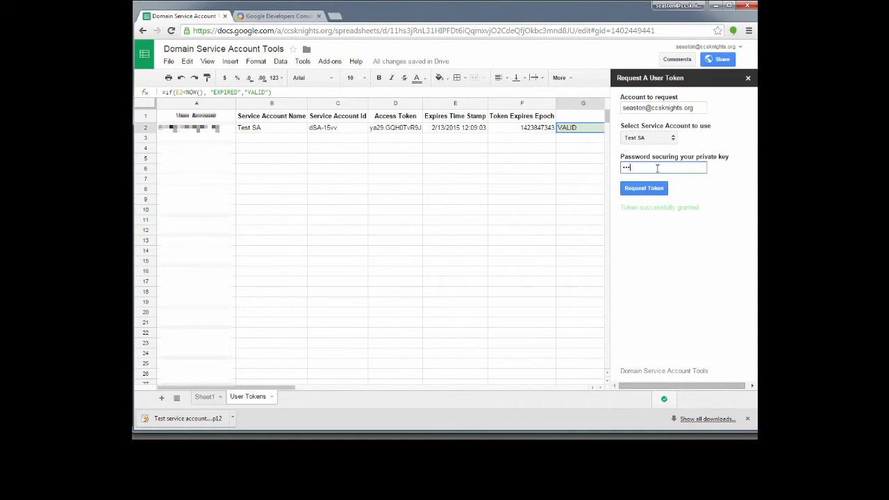
left_click(643, 190)
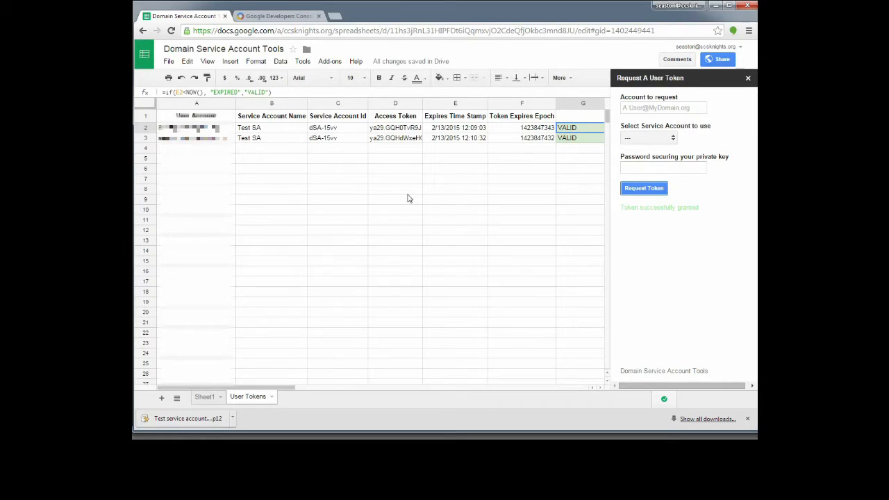
left_click(406, 130)
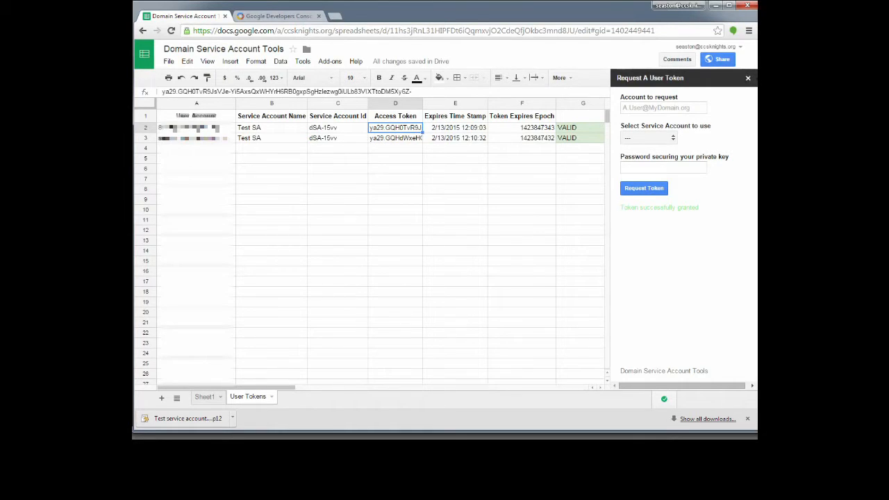
Open the Request Multiple User tokens form.
left_click(748, 80)
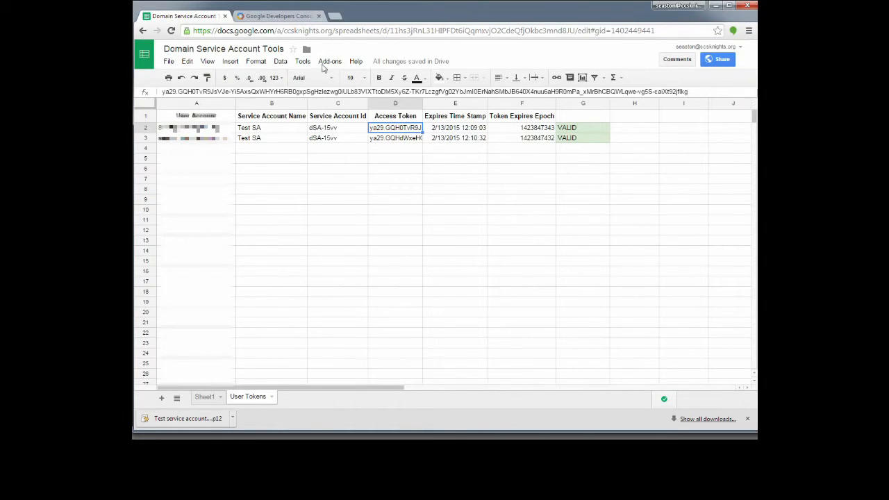
left_click(329, 63)
mouse_move(359, 120)
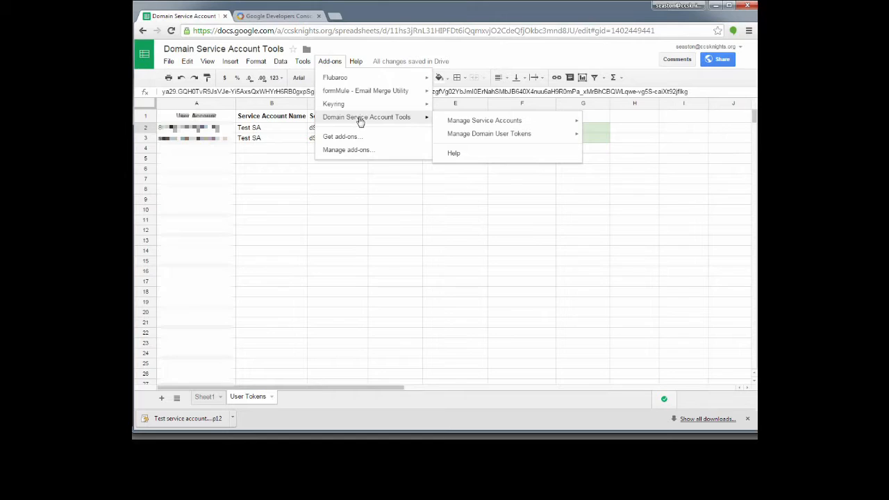
mouse_move(516, 135)
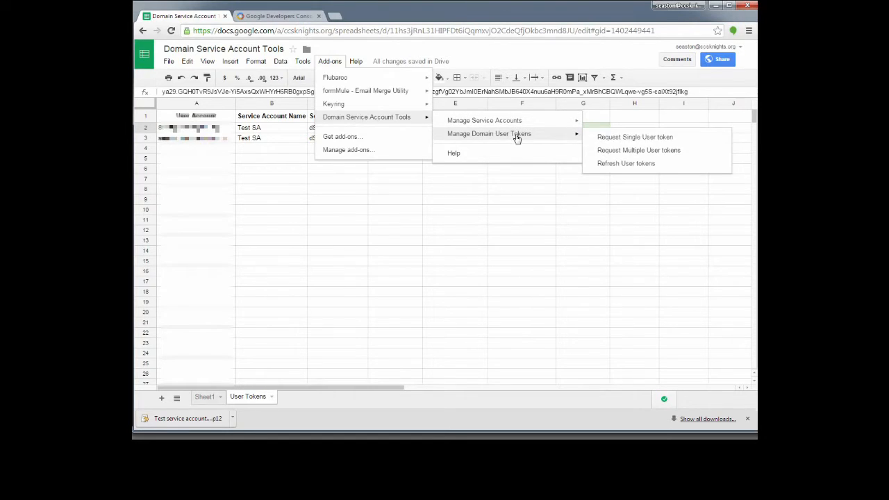
left_click(639, 151)
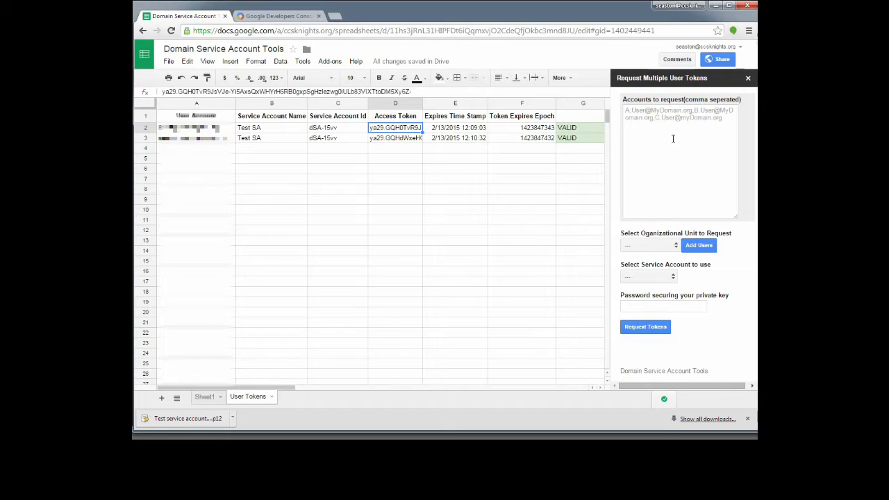
Add every account from the 2018 organizational unit to the token request.
left_click(673, 138)
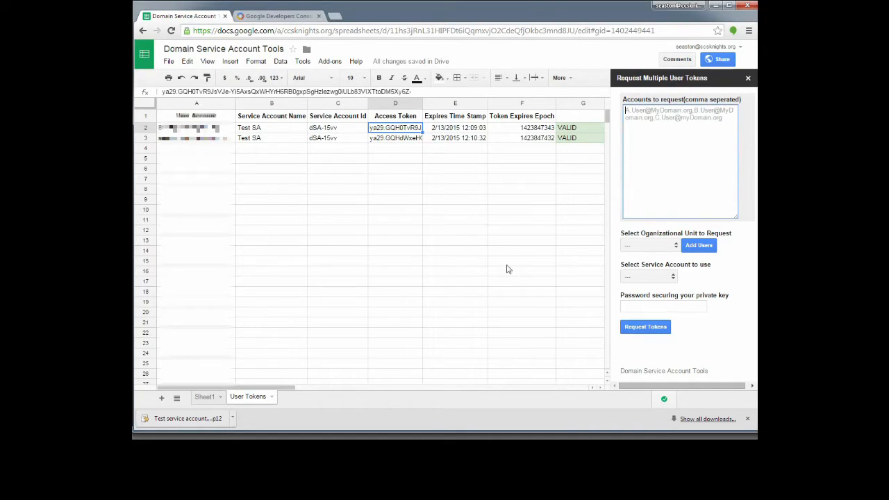
left_click(661, 246)
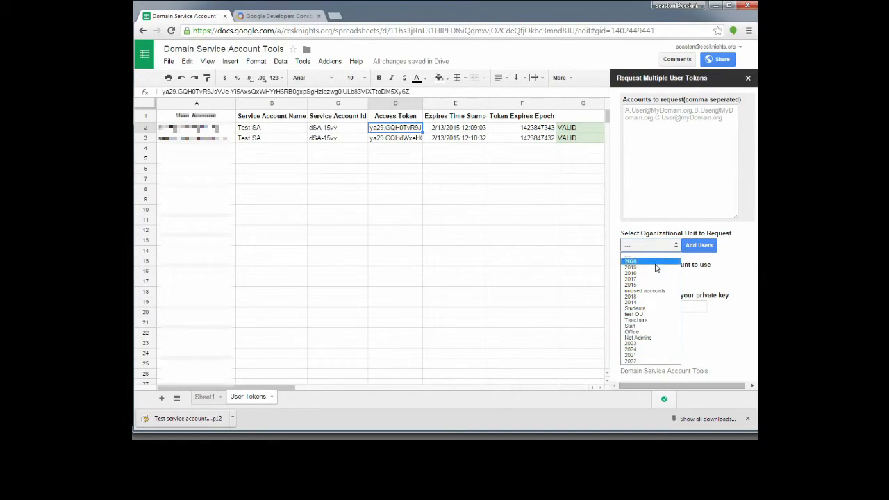
left_click(653, 299)
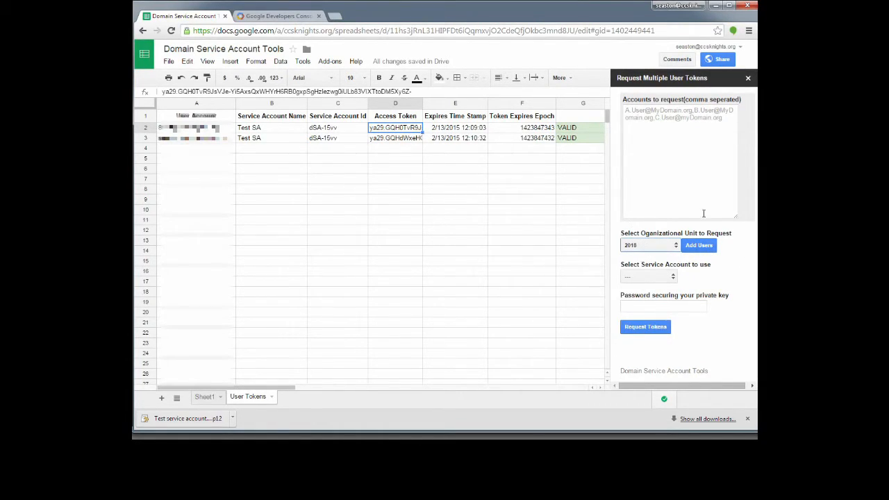
left_click(699, 245)
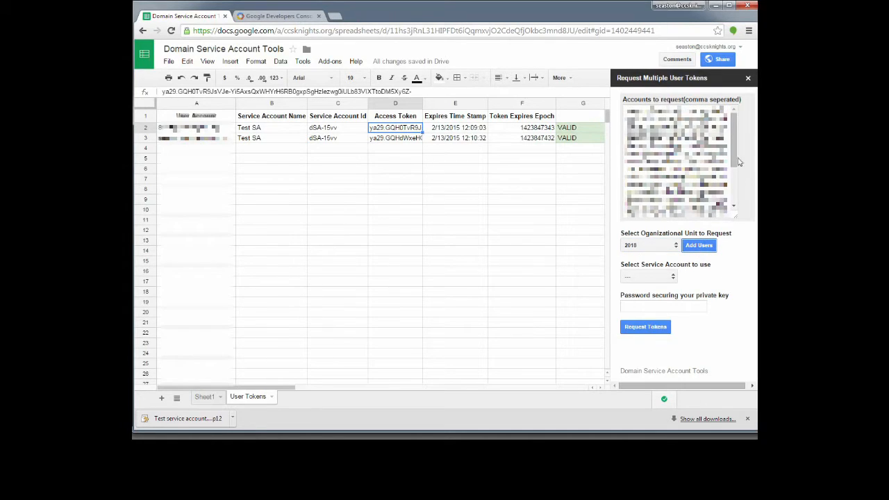
scroll(732, 161, "down", 3)
left_click_drag(732, 156, 722, 88)
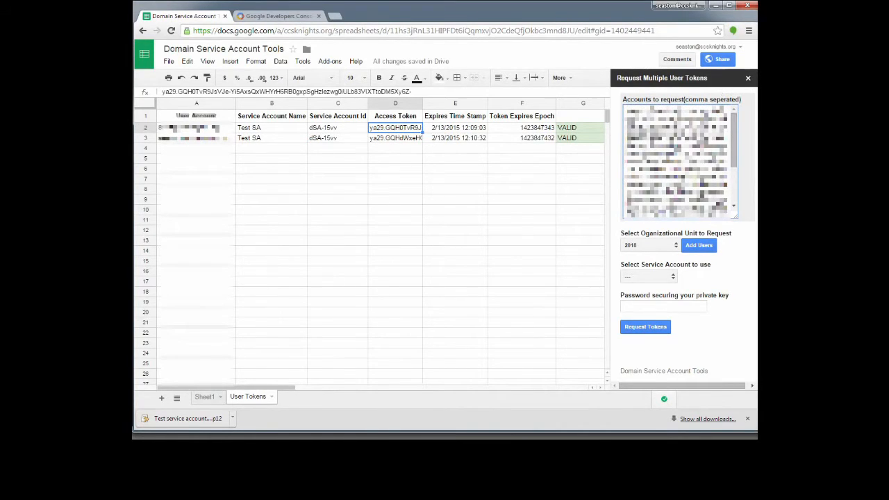
left_click_drag(732, 150, 734, 174)
left_click(654, 273)
Choose Test SA, enter the key password, and request tokens for all listed accounts.
left_click(654, 278)
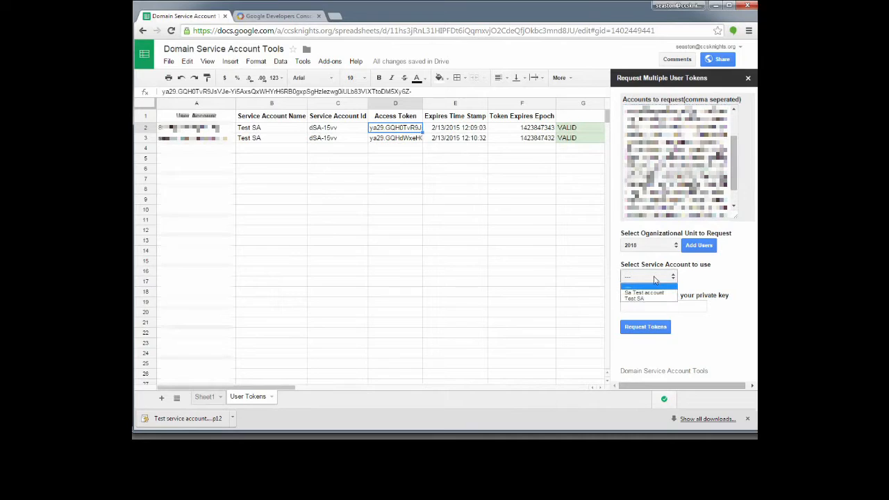
left_click(637, 299)
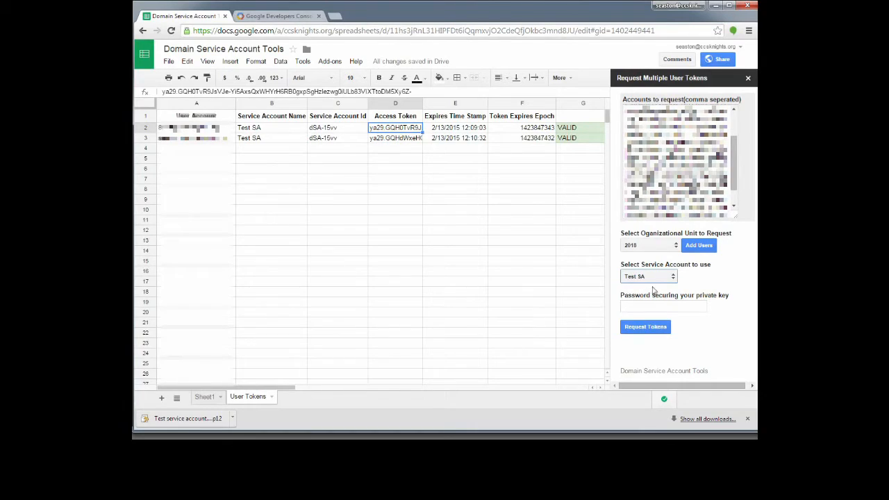
left_click(645, 308)
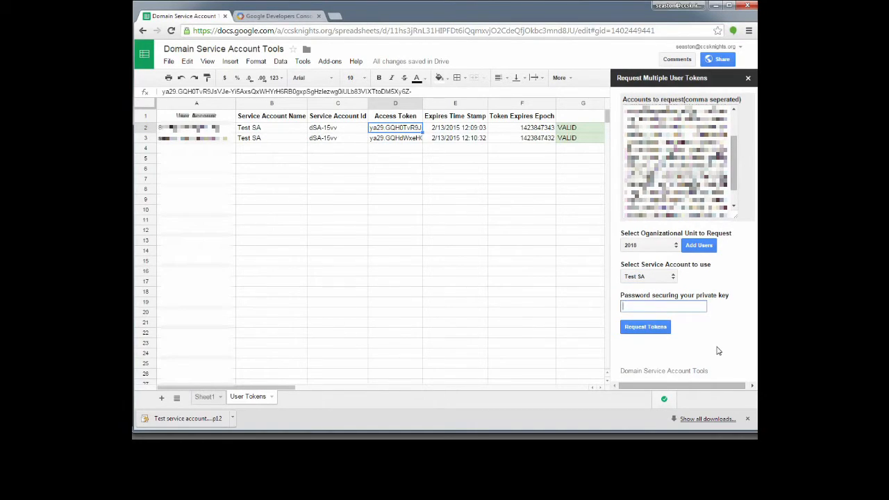
type("••••")
left_click(644, 328)
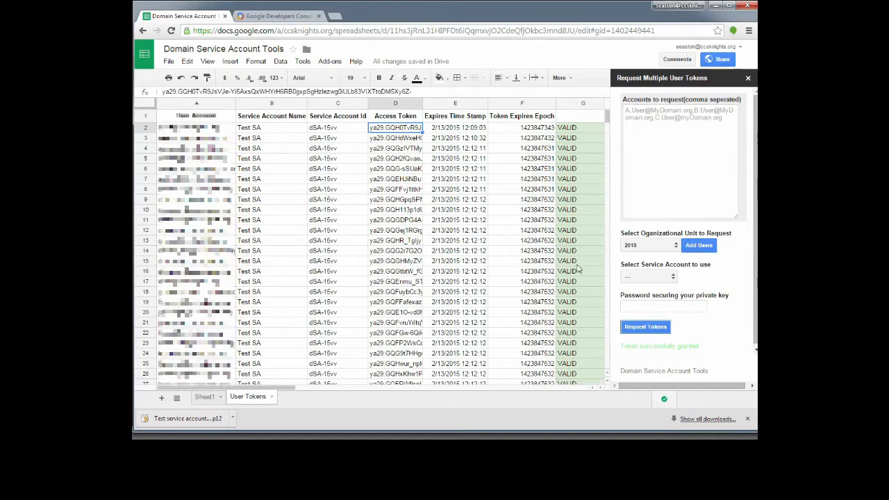
Review the new token rows and inspect the validity formula in G34.
scroll(577, 269, "down", 3)
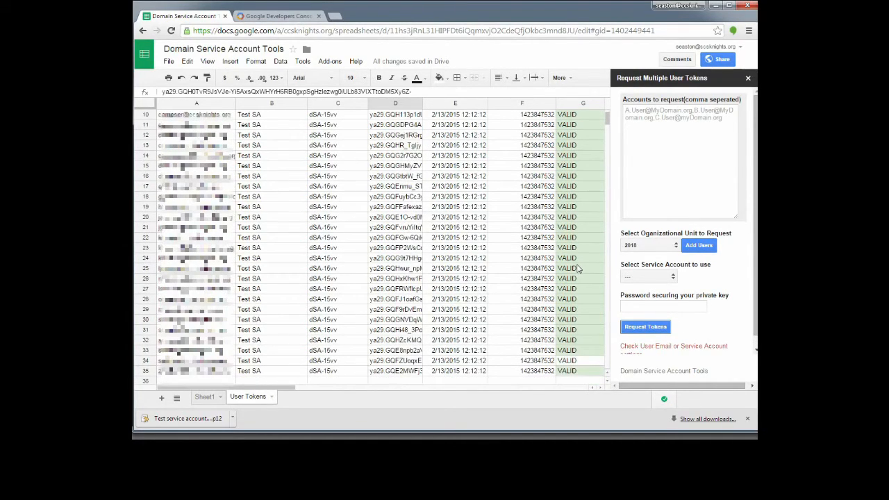
scroll(577, 269, "down", 2)
scroll(576, 281, "down", 4)
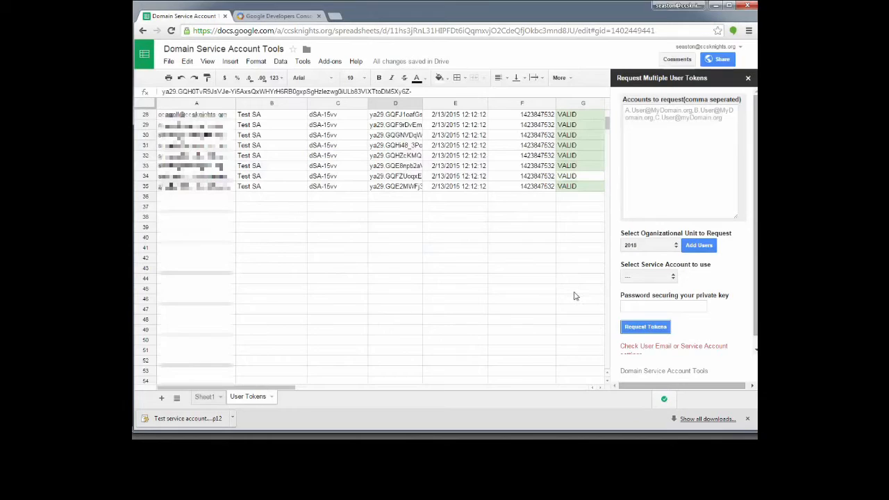
scroll(580, 292, "up", 5)
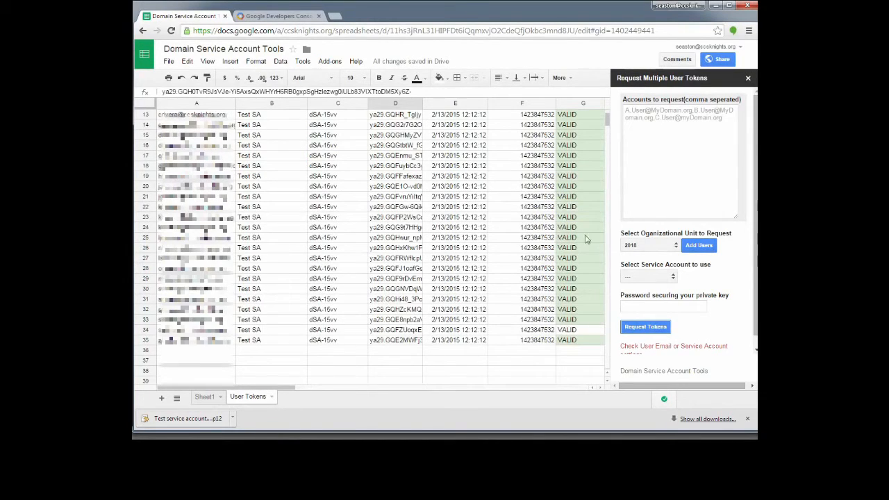
left_click(586, 331)
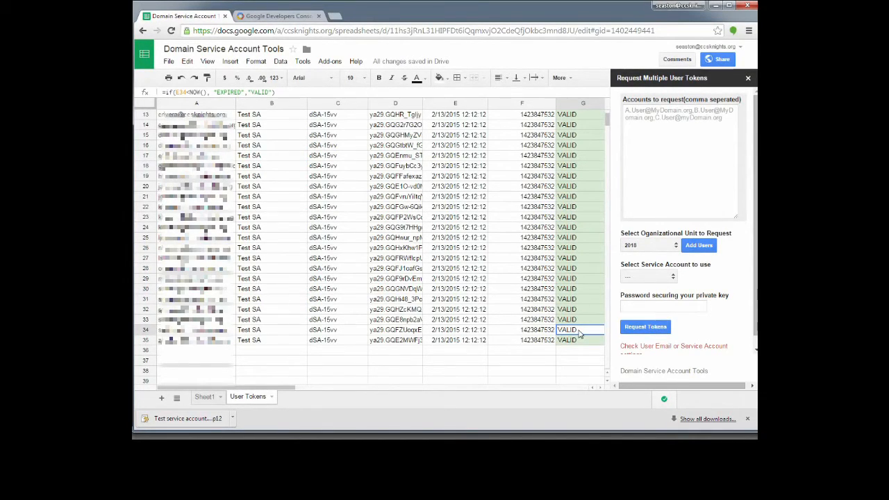
scroll(580, 333, "up", 4)
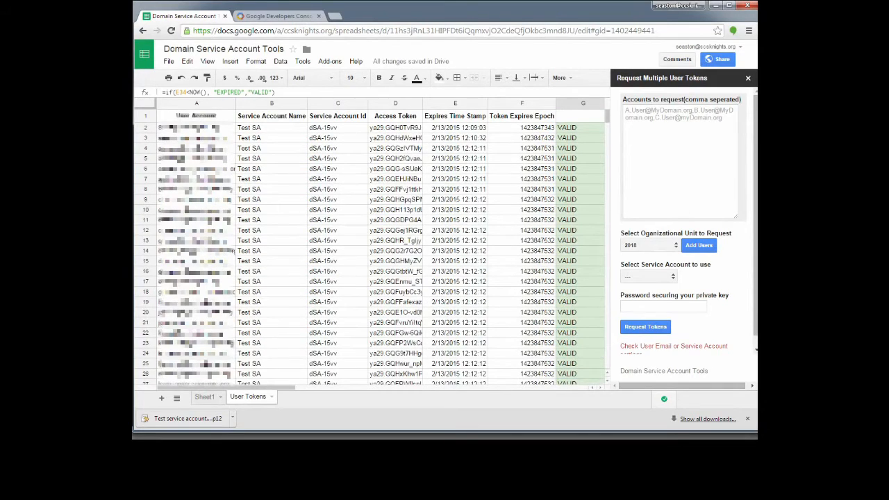
mouse_move(755, 235)
left_mouse_down()
mouse_move(756, 247)
mouse_move(755, 223)
left_mouse_up()
scroll(294, 192, "down", 5)
scroll(248, 277, "up", 5)
left_click(403, 120)
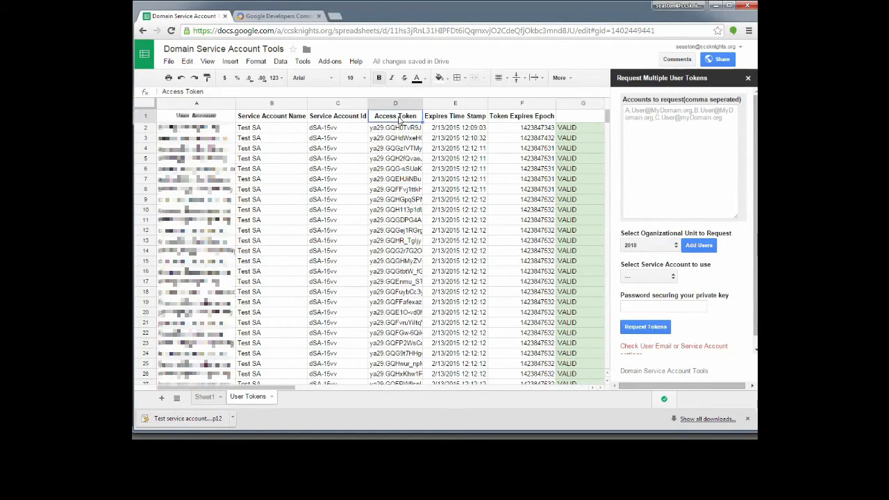
scroll(401, 311, "down", 2)
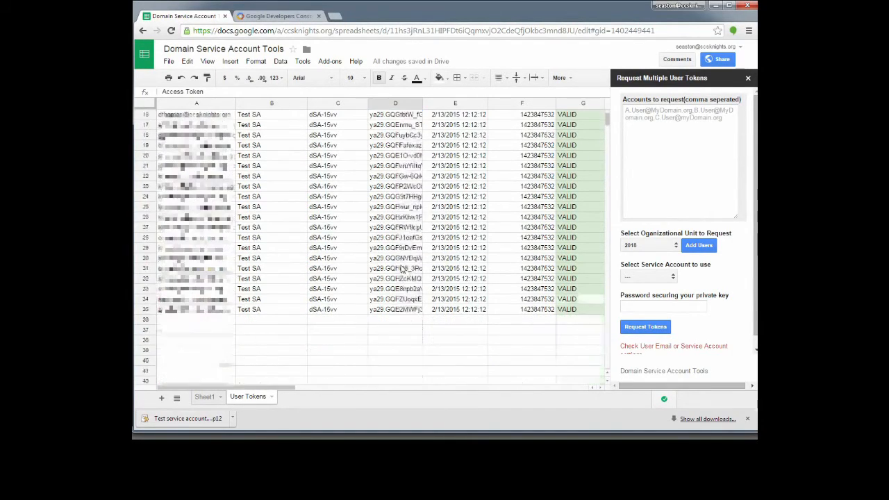
scroll(397, 306, "up", 2)
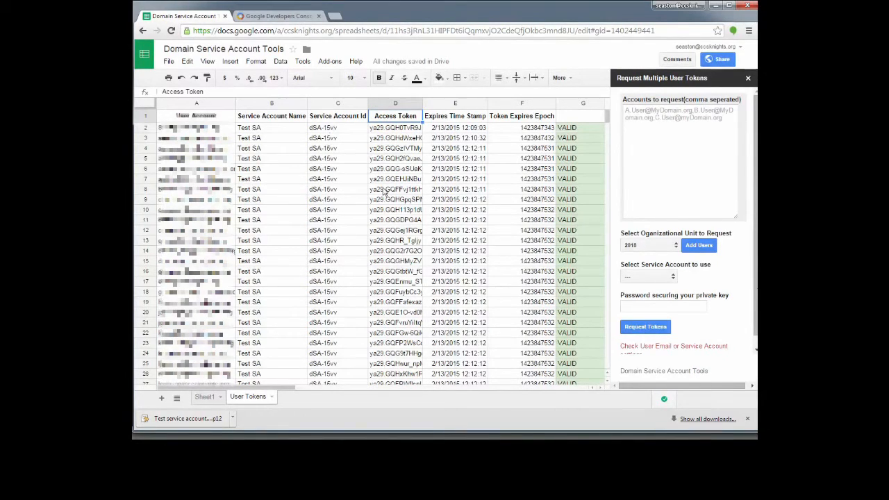
left_click_drag(629, 346, 720, 350)
left_click_drag(755, 298, 754, 279)
left_click(662, 125)
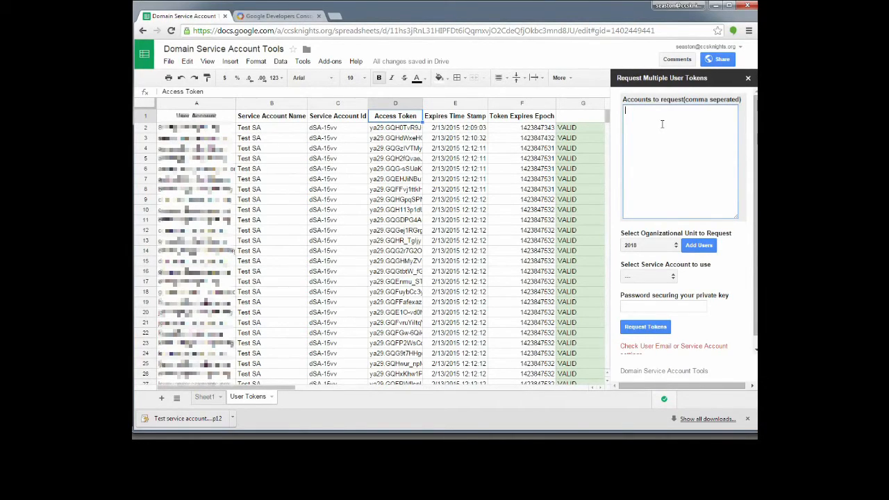
left_click(405, 139)
left_click(404, 154)
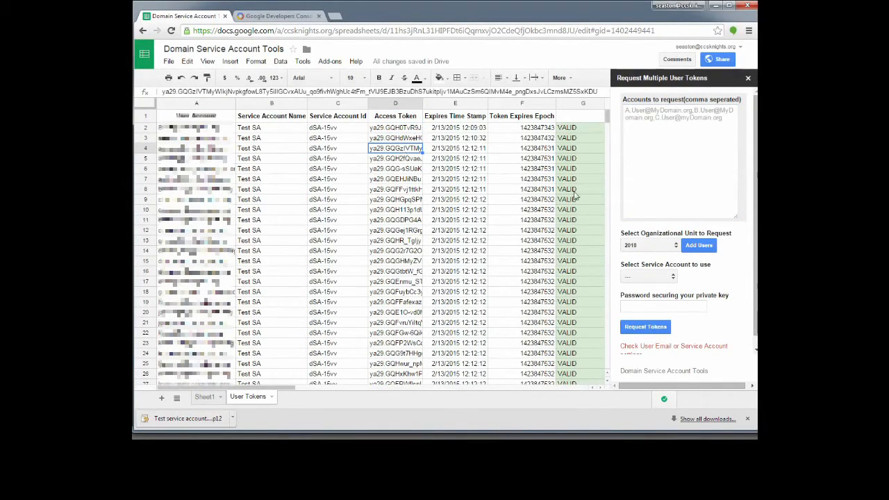
left_click(392, 130)
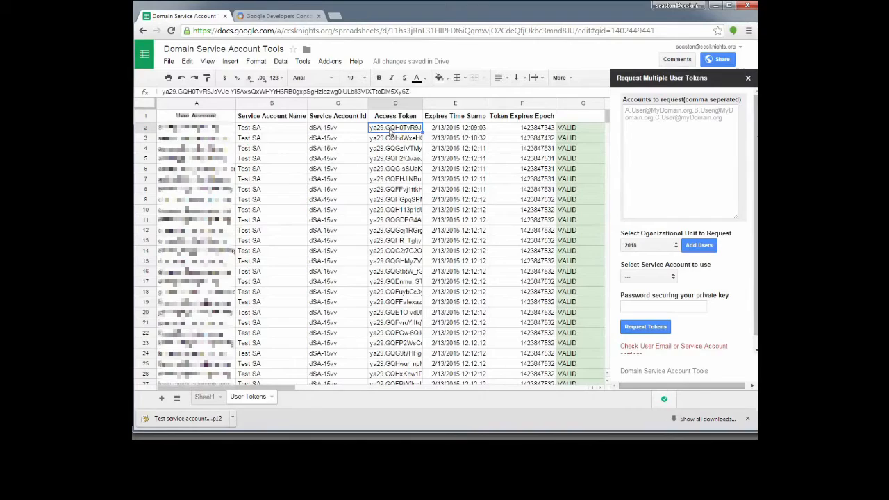
left_click(454, 131)
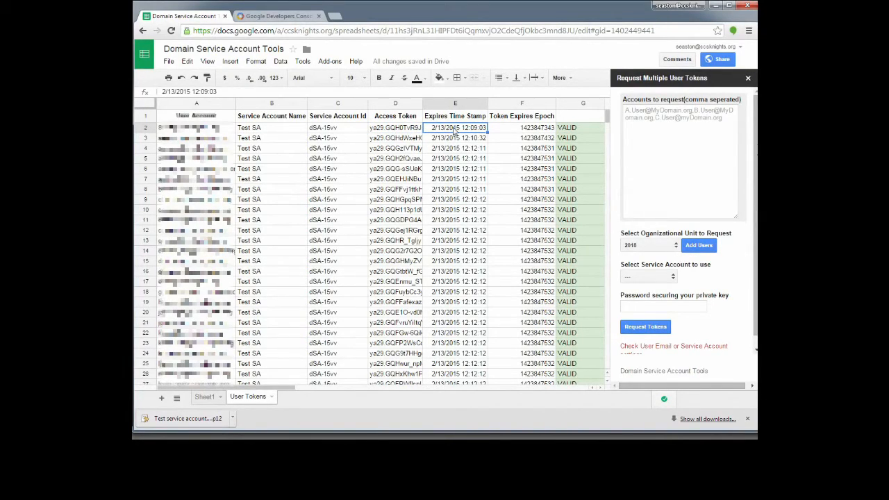
left_click(535, 133)
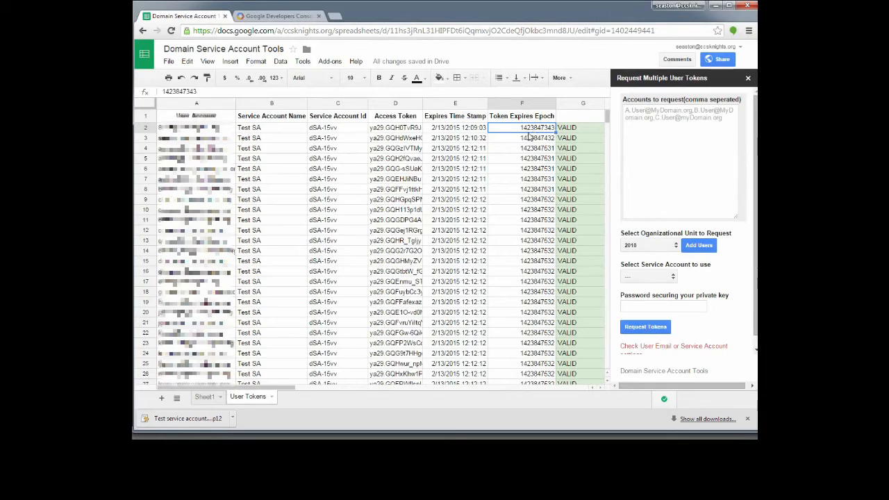
left_click(587, 130)
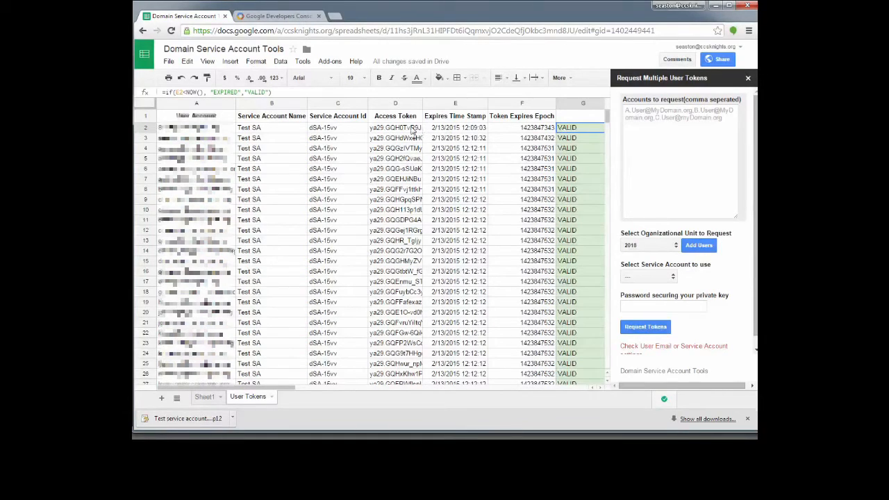
left_click(396, 128)
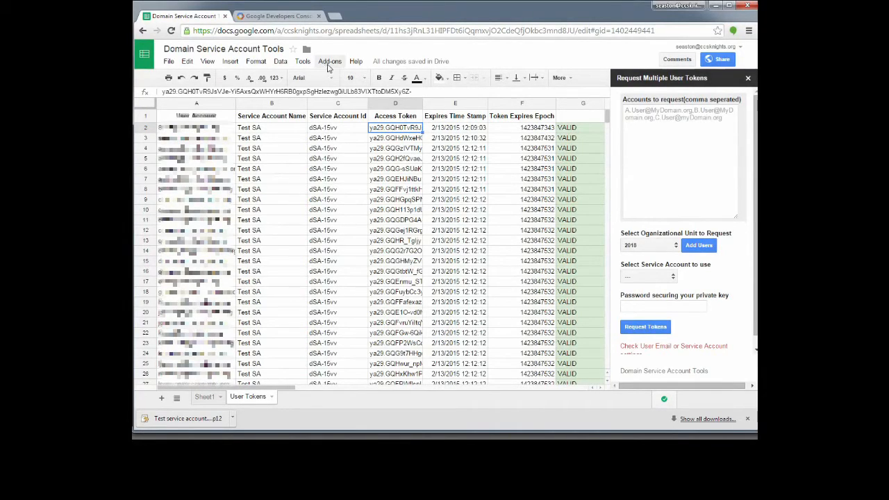
Open the Refresh User tokens form from Manage Domain User Tokens.
left_click(748, 78)
left_click(330, 62)
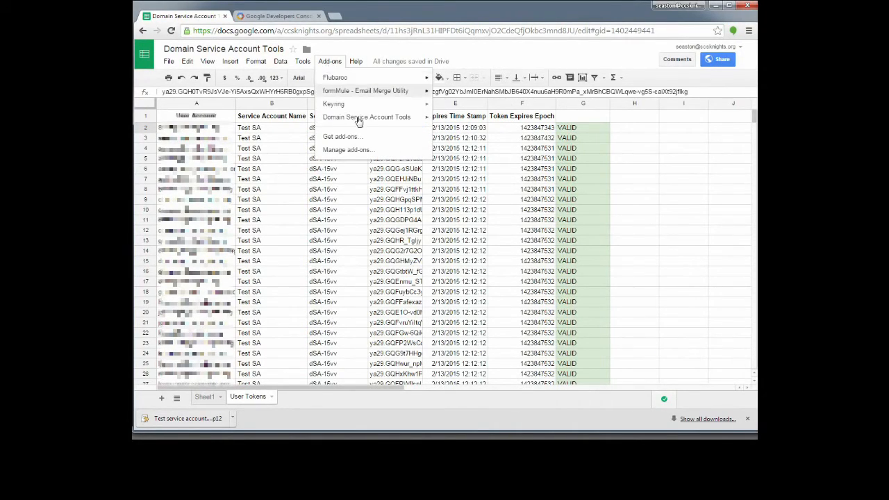
mouse_move(359, 120)
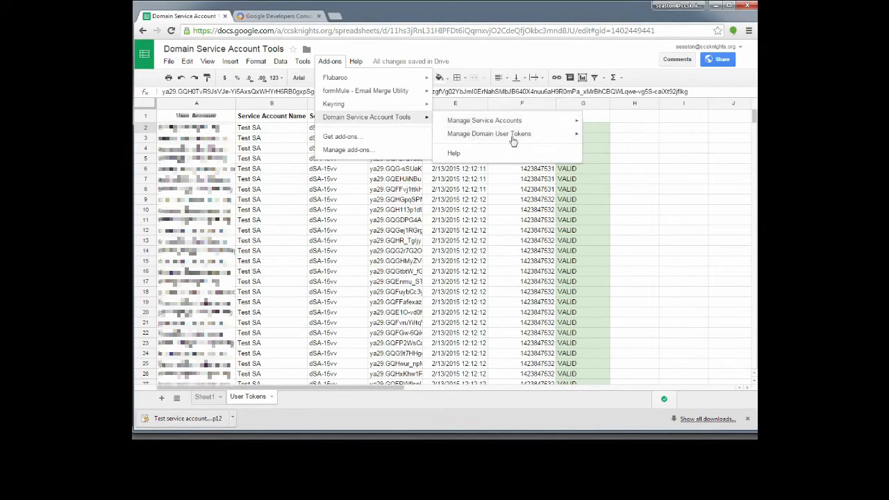
mouse_move(514, 135)
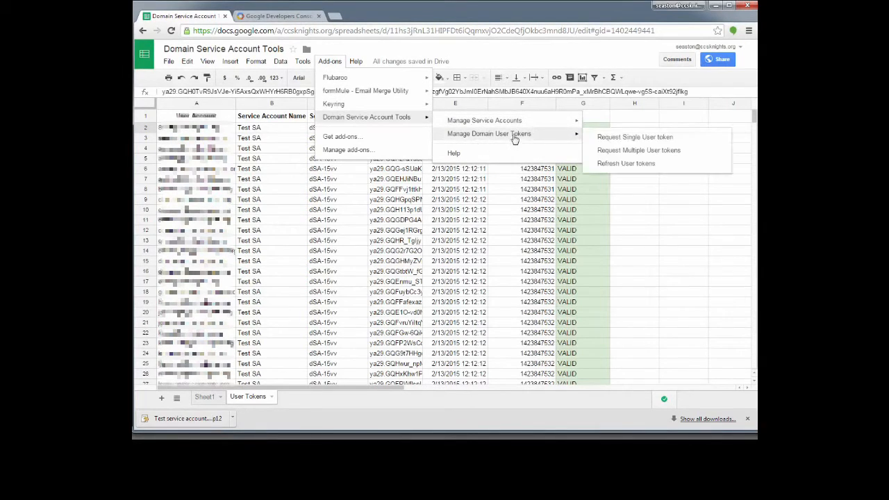
left_click(624, 165)
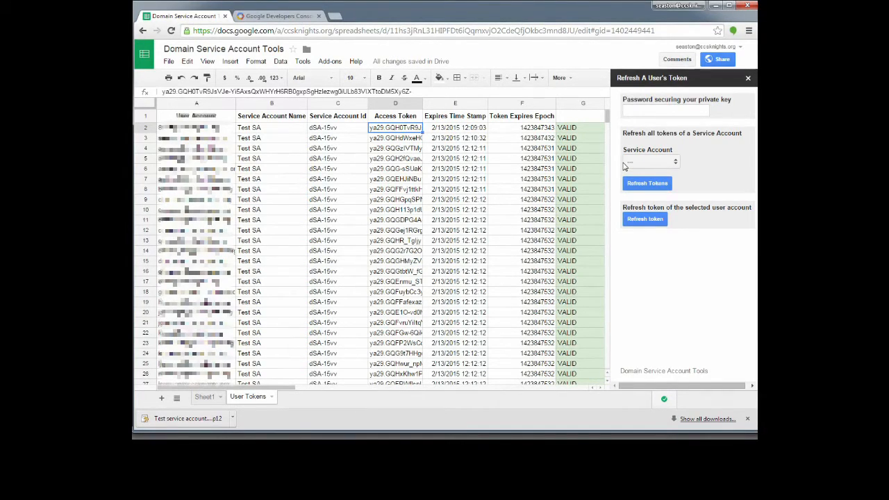
Refresh row 2's token with the key password and confirm the new E2 expiry.
left_click(192, 129)
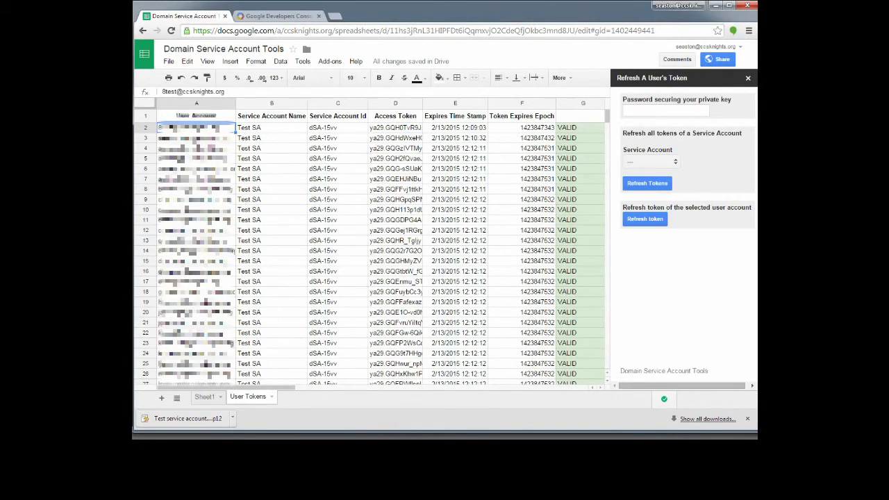
left_click(670, 108)
type("•••••")
left_click(275, 133)
left_click(188, 132)
left_click(465, 134)
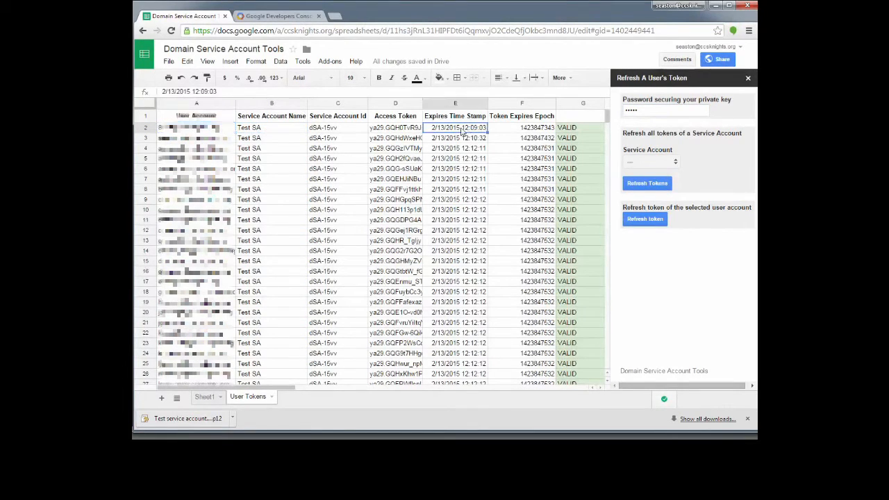
left_click(221, 134)
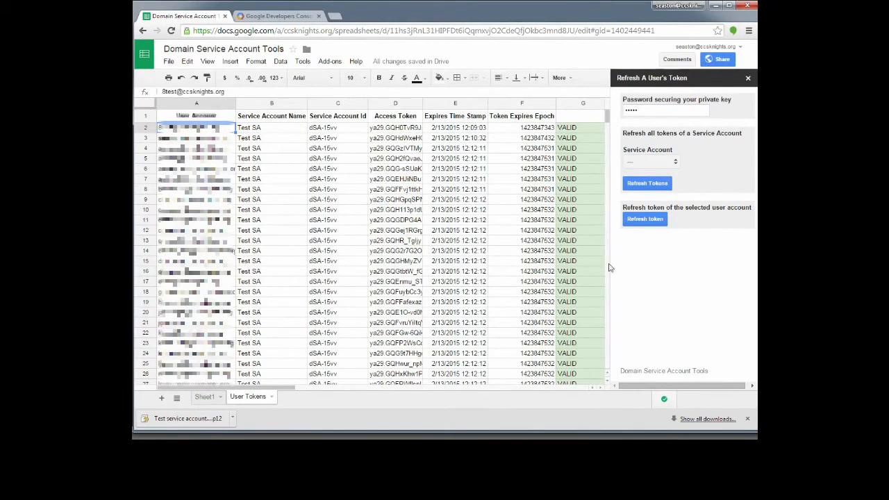
left_click(646, 220)
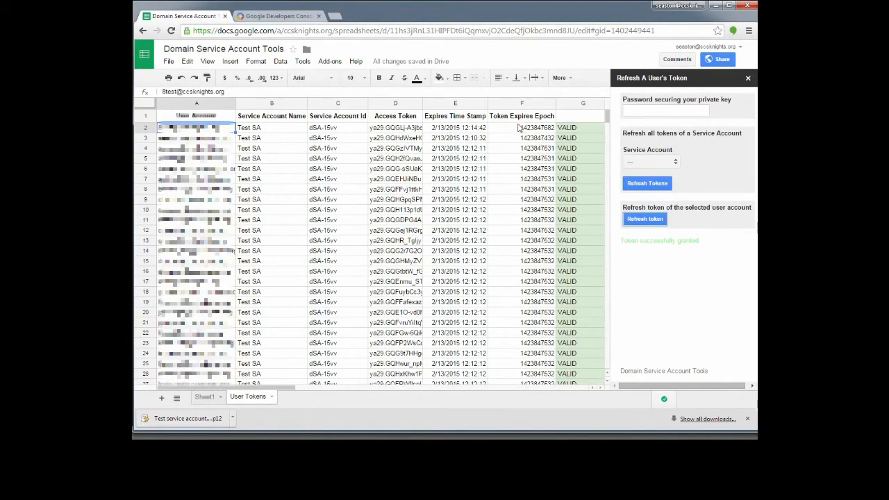
left_click(478, 131)
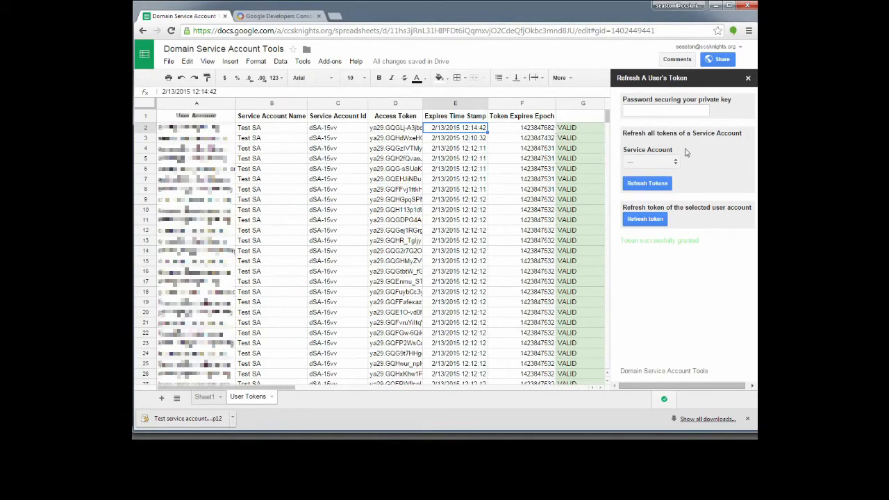
Refresh all tokens for the Test SA service account at once.
left_click(215, 129)
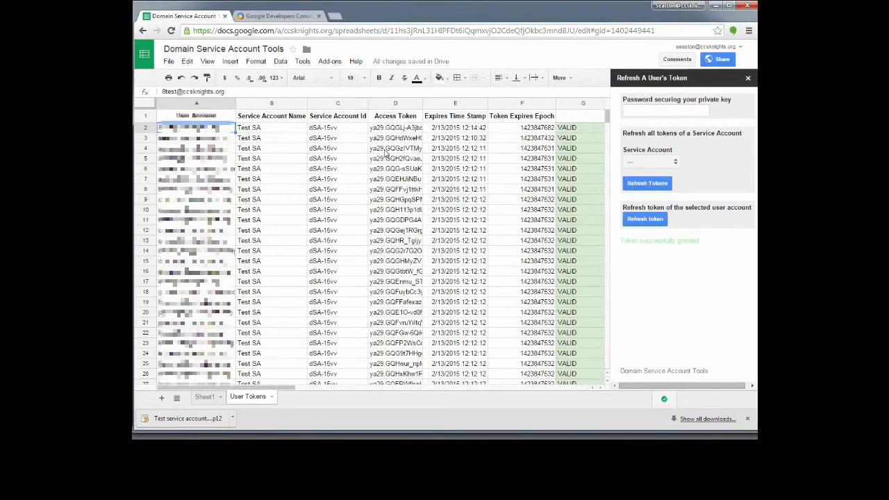
scroll(387, 155, "down", 5)
scroll(386, 163, "up", 5)
left_click(669, 111)
left_click(650, 163)
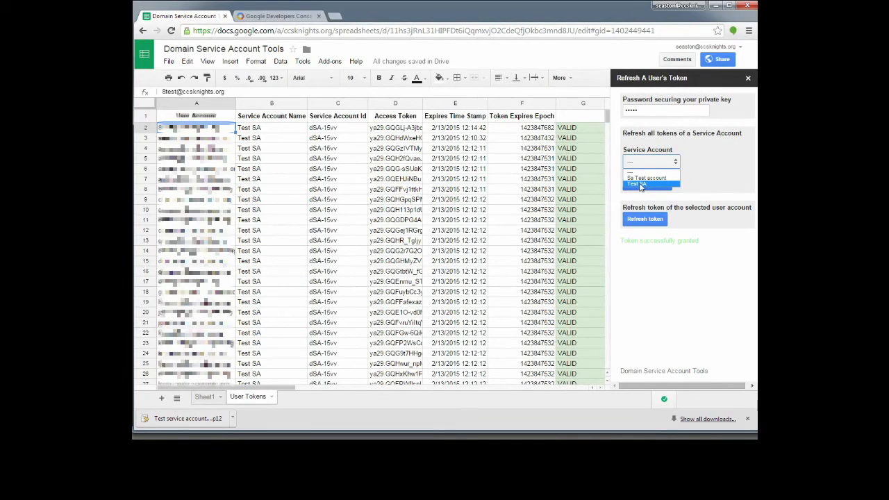
left_click(640, 185)
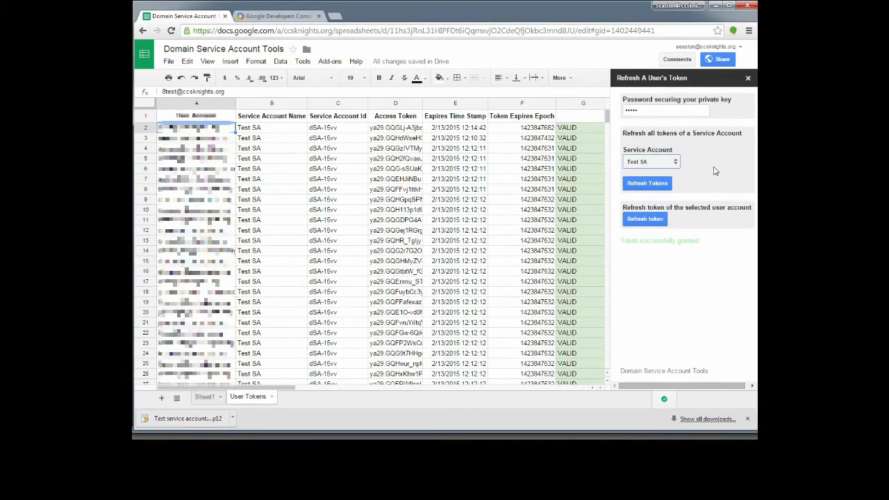
left_click(646, 185)
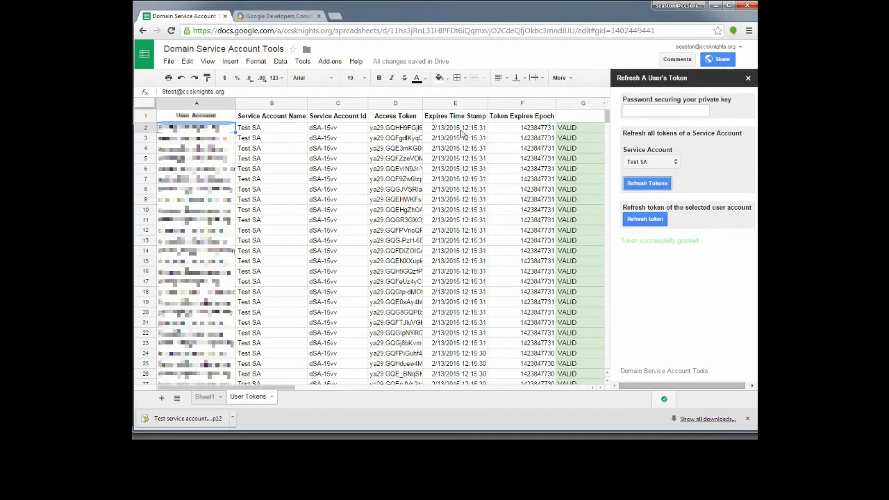
scroll(473, 188, "down", 2)
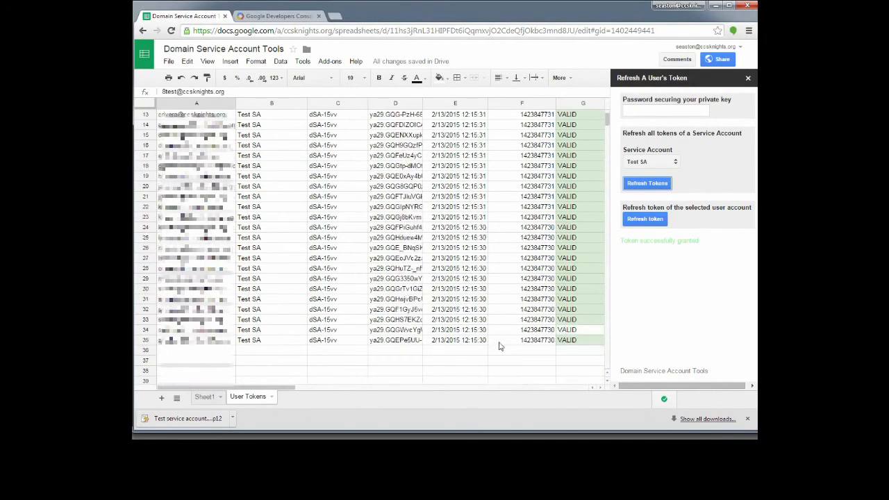
scroll(483, 338, "up", 2)
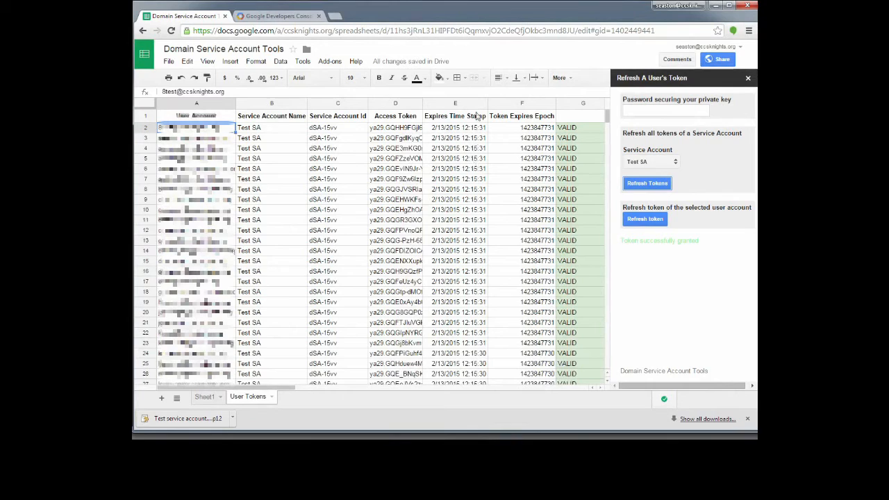
scroll(473, 134, "down", 5)
scroll(455, 292, "up", 5)
scroll(490, 356, "down", 4)
left_click(483, 340)
scroll(477, 301, "up", 4)
left_click(480, 129)
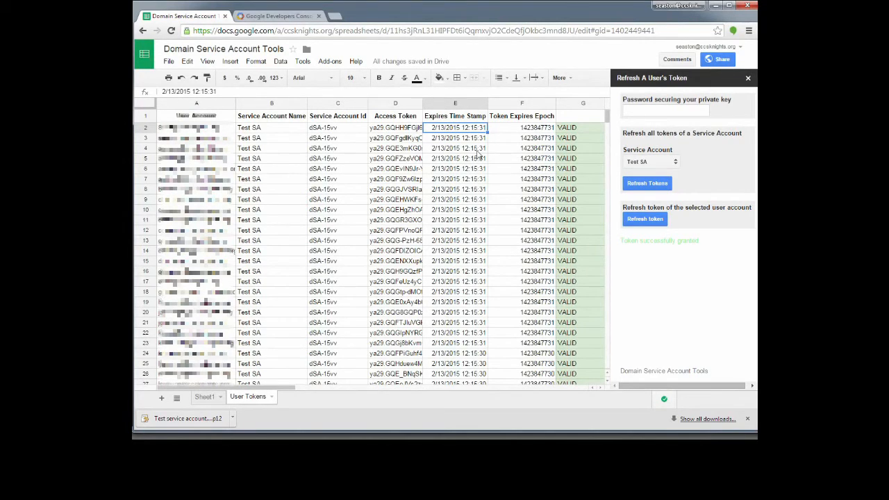
scroll(480, 157, "down", 4)
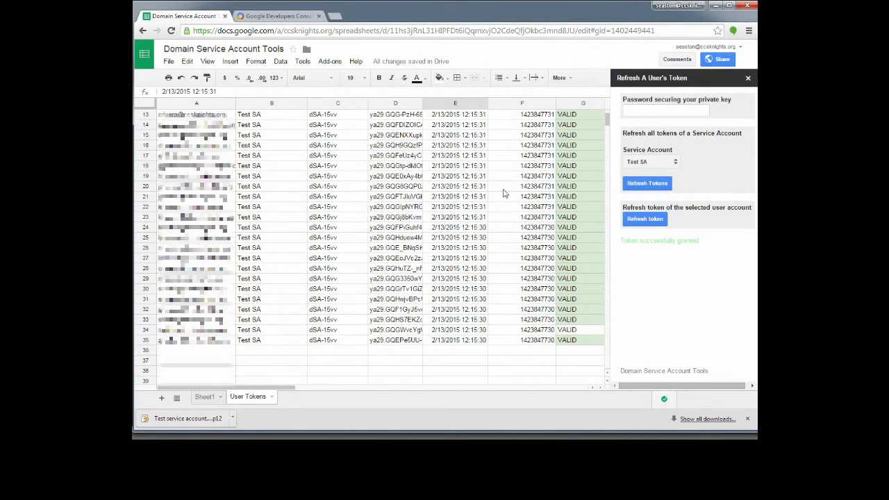
scroll(504, 194, "up", 4)
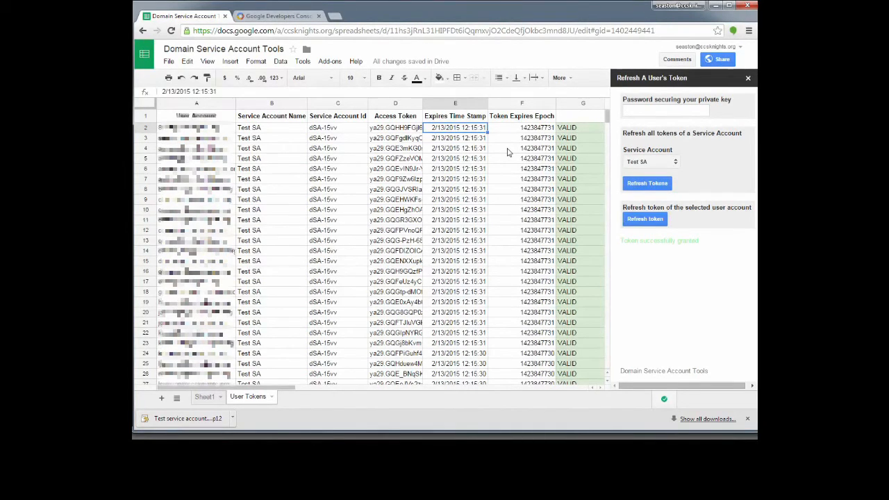
Set Spreadsheet settings recalculation to 'On change and every minute' and save.
left_click(284, 132)
left_click(229, 134)
scroll(316, 164, "down", 3)
scroll(316, 166, "up", 3)
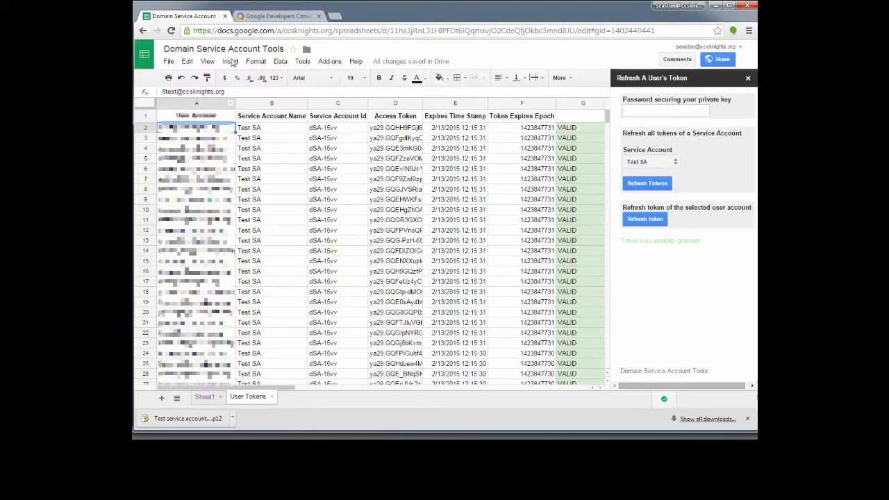
left_click(169, 61)
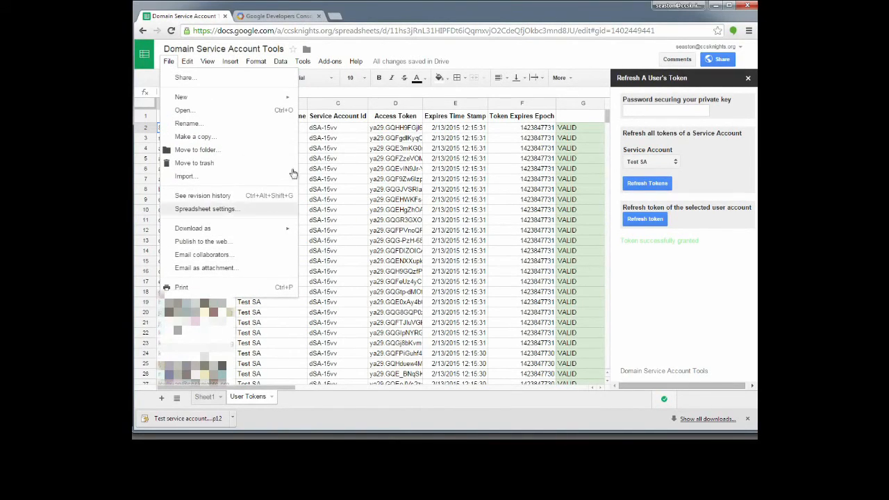
left_click(200, 212)
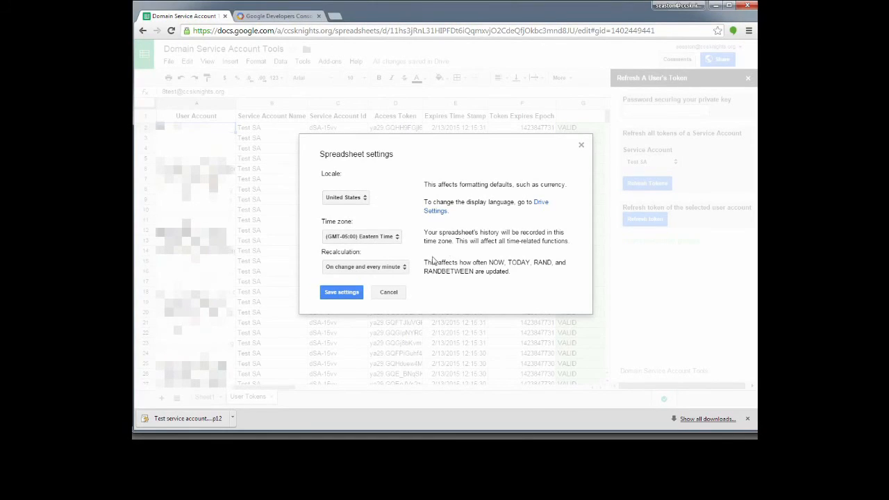
left_click(357, 267)
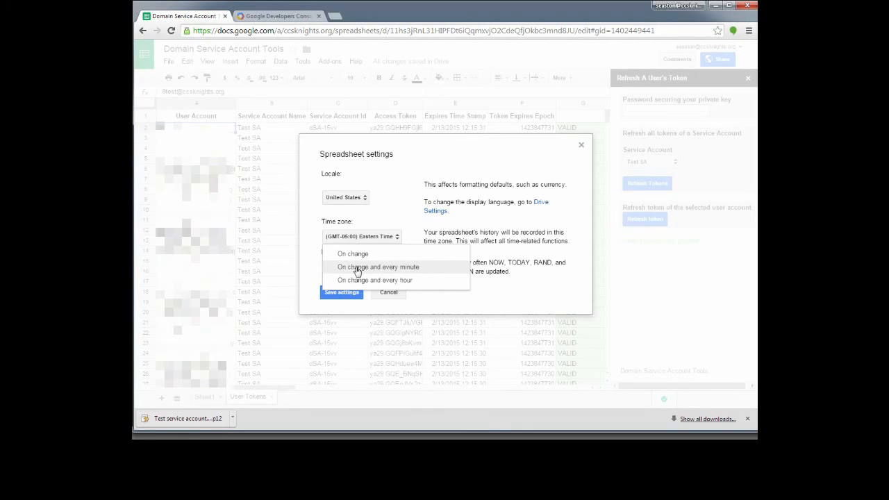
left_click(357, 270)
left_click(347, 293)
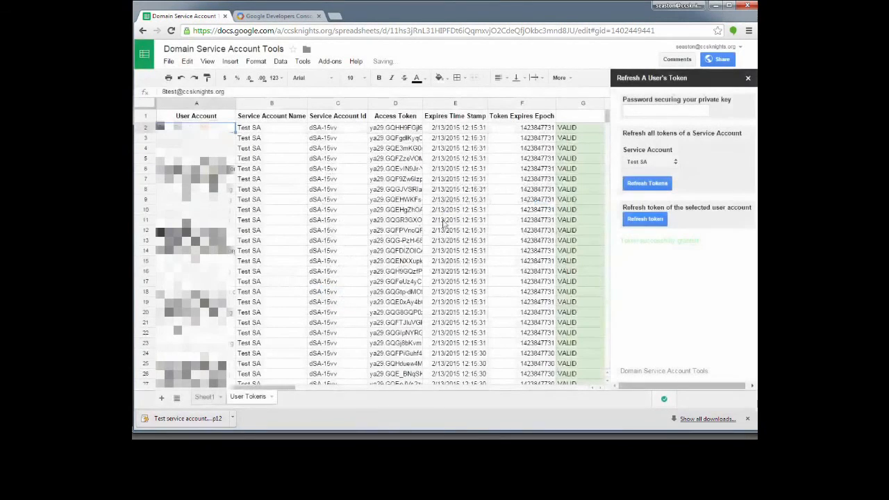
left_click(575, 128)
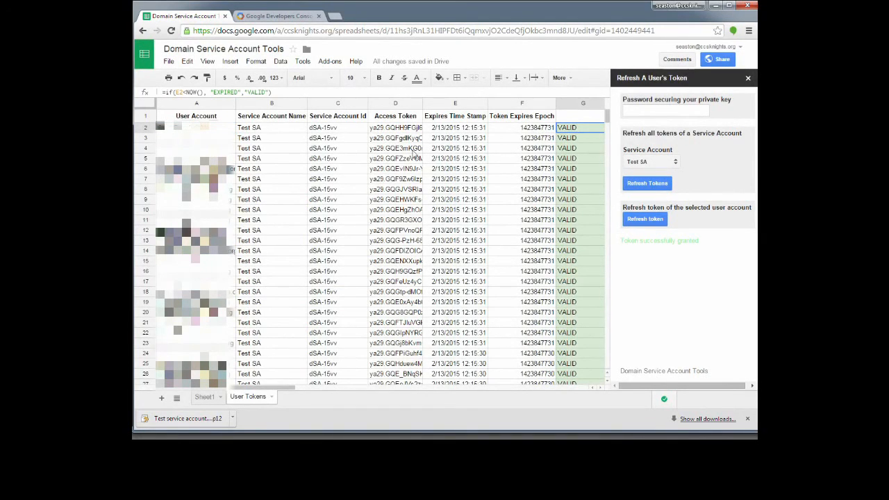
scroll(577, 146, "down", 5)
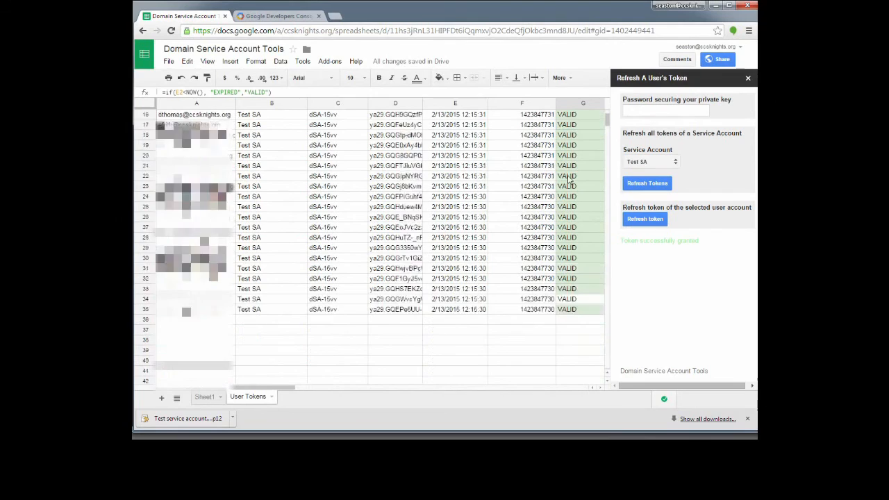
scroll(570, 178, "up", 5)
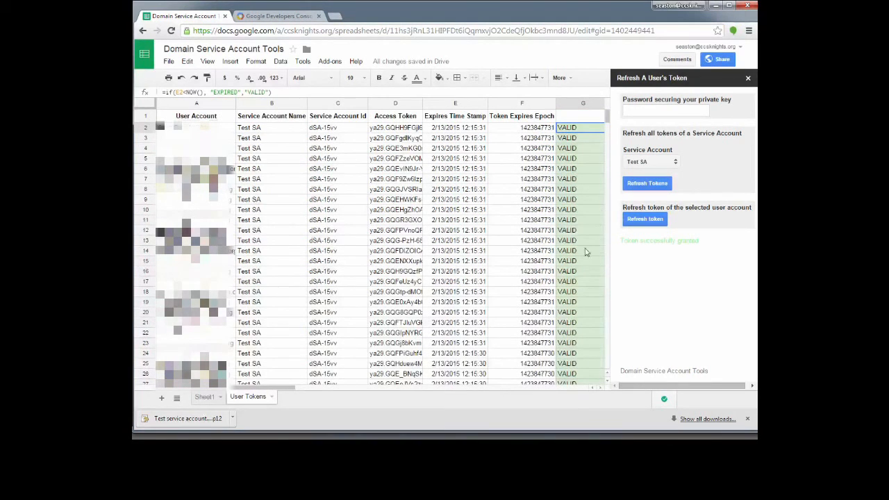